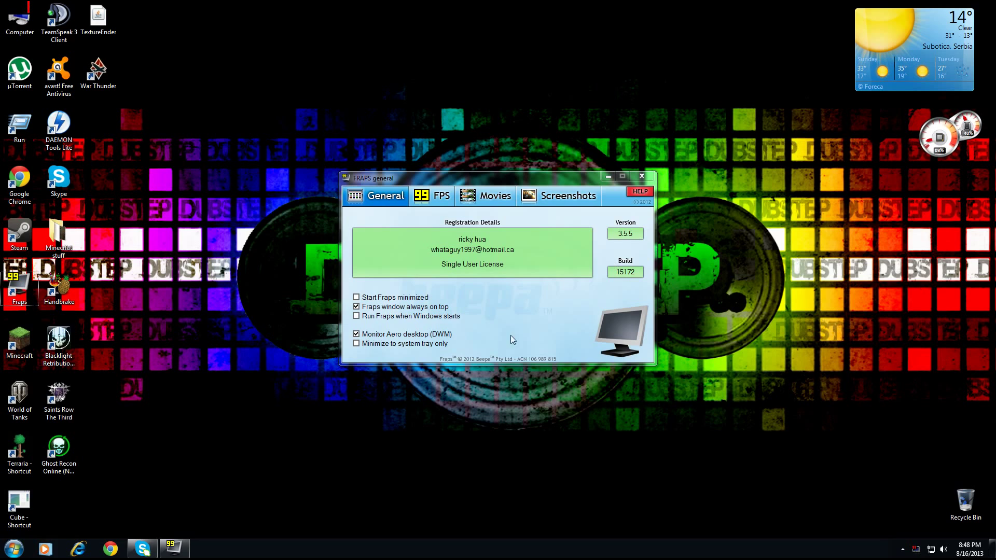
drag(248, 88, 851, 437)
click(59, 288)
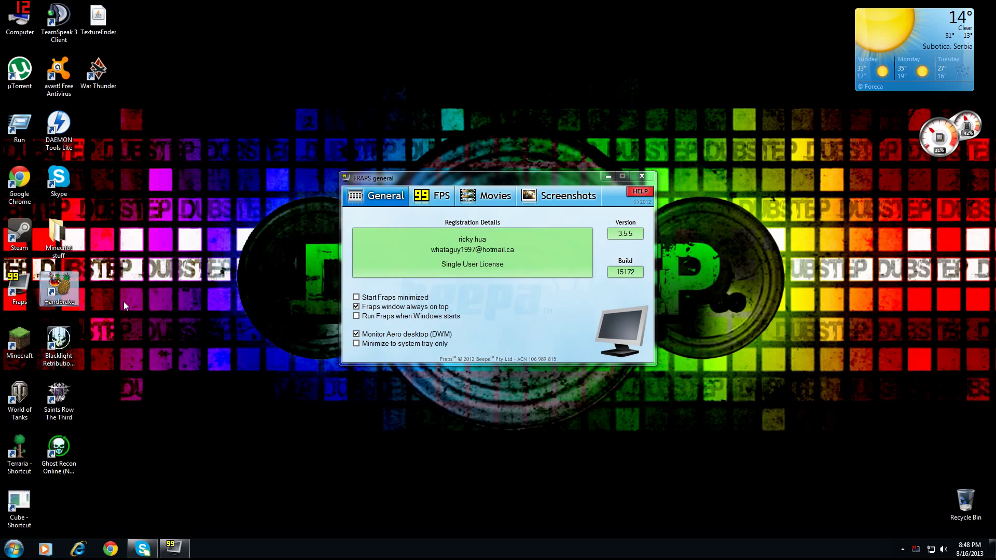
drag(243, 99, 843, 413)
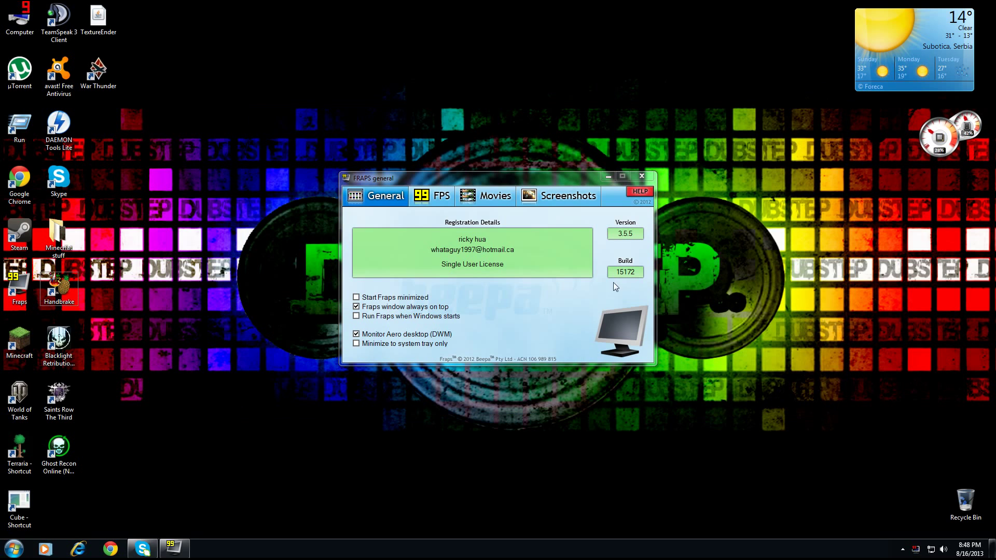
- Reposition the Fraps window slightly and enable minimizing to the system tray only, keeping Aero desktop monitoring on
click(382, 178)
drag(383, 178, 395, 169)
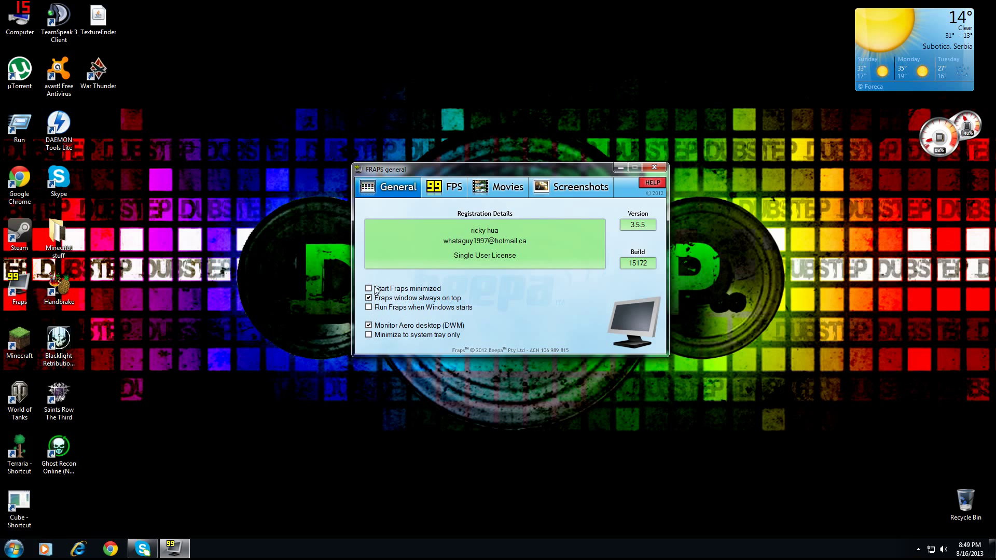
click(369, 325)
click(368, 325)
click(370, 335)
- In the FPS settings, cycle the frame-rate overlay through the four screen corners and back to the upper-left one
click(452, 188)
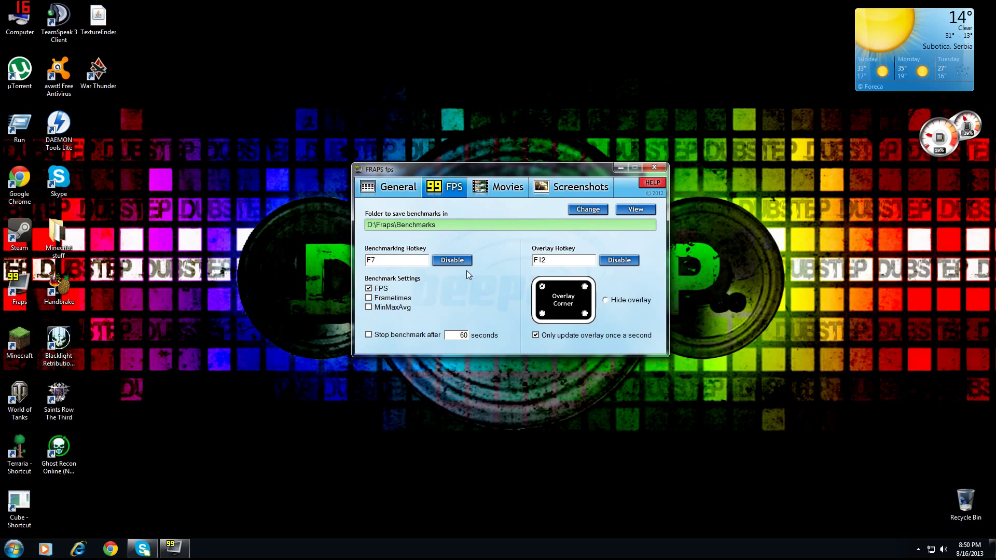
click(376, 187)
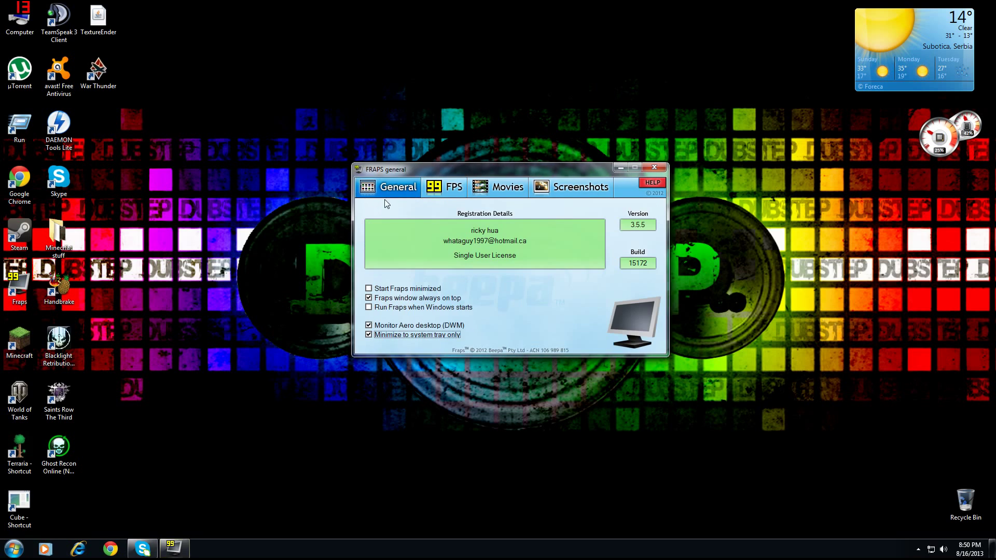
click(438, 188)
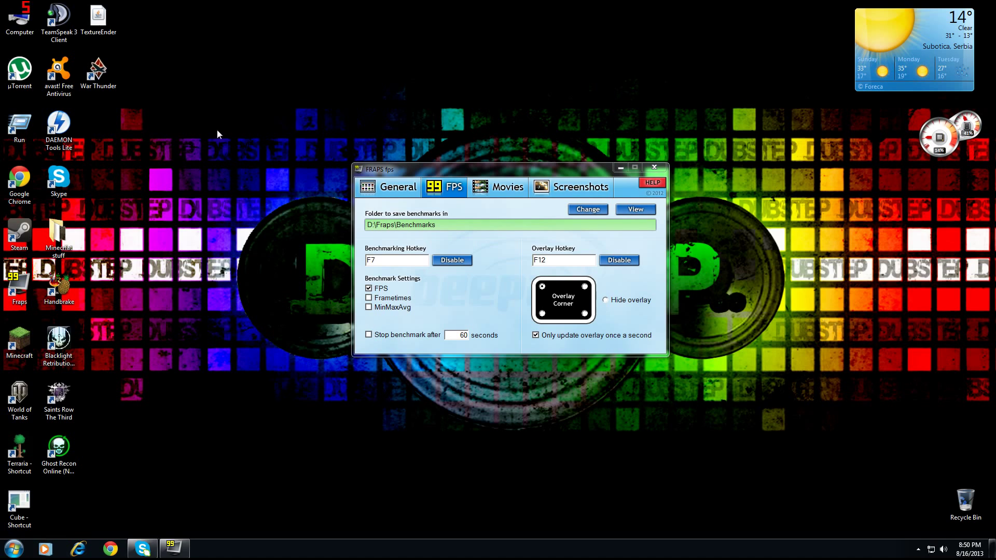
key(F12)
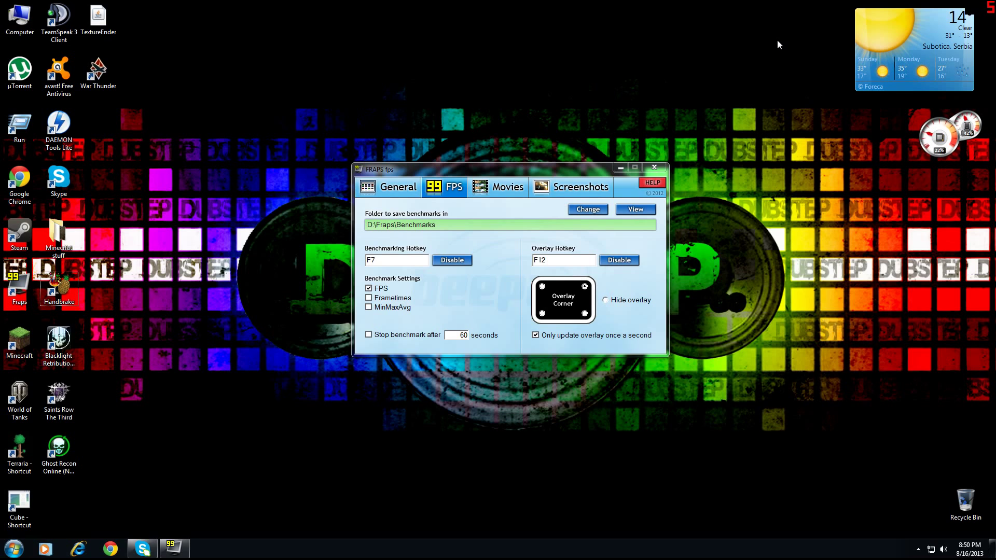
mouse_move(987, 7)
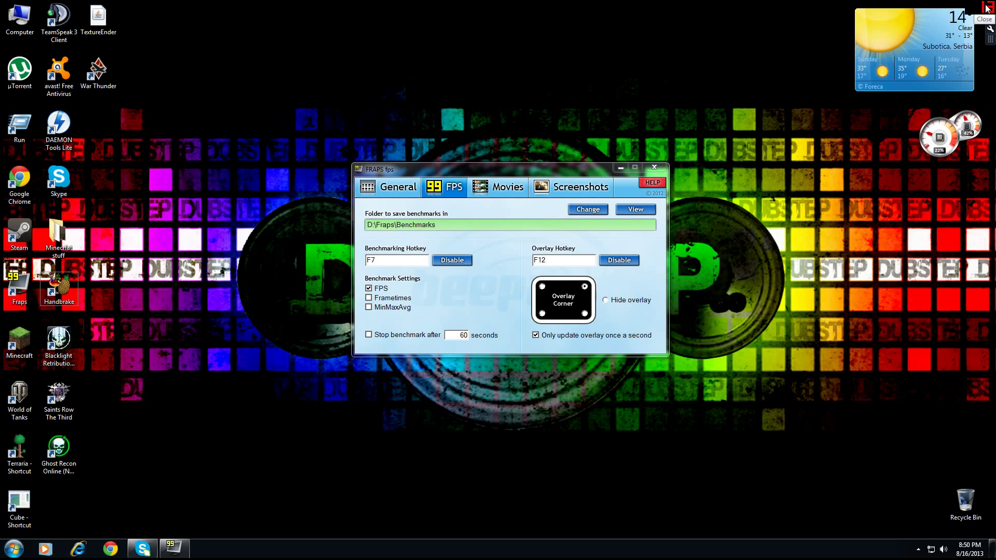
key(F12)
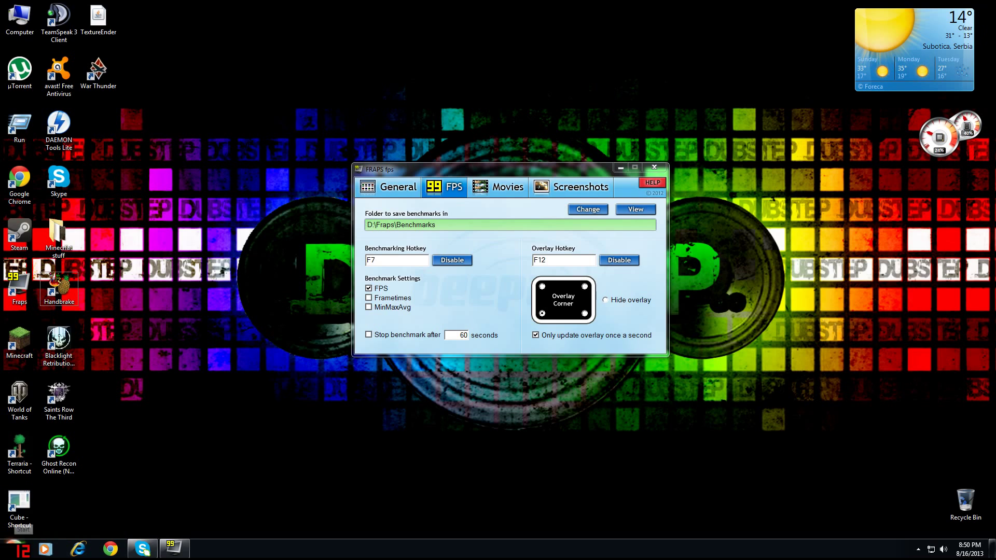
key(F12)
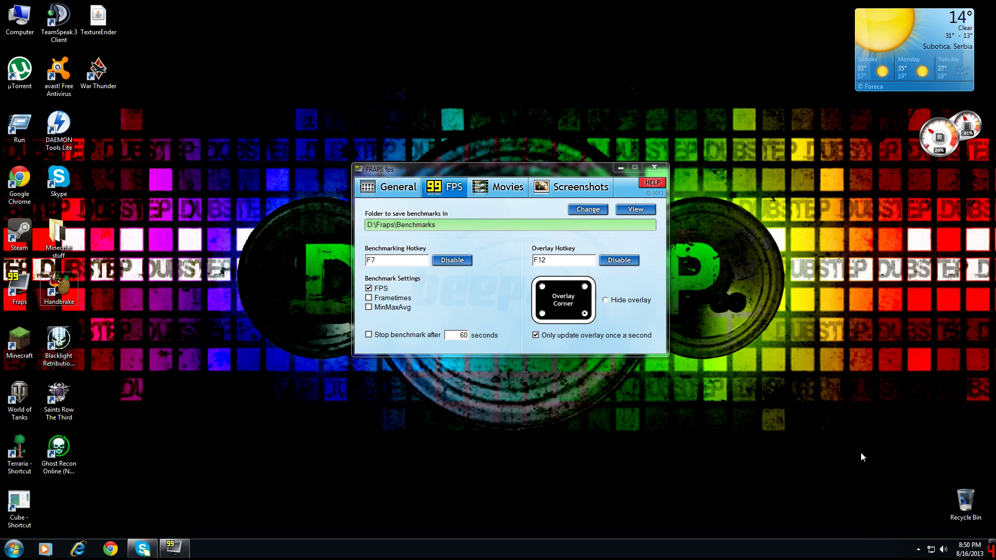
key(F12)
click(542, 286)
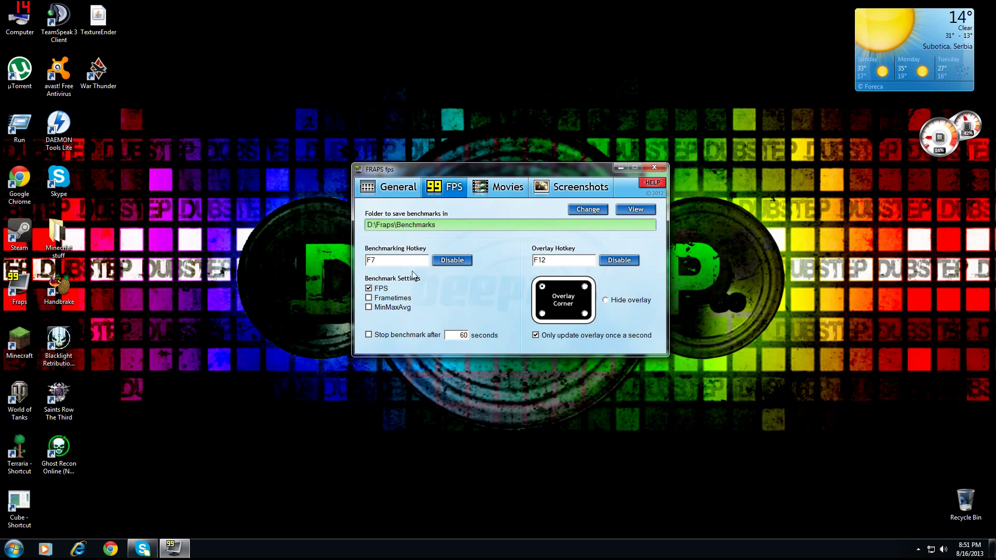
- Switch the FPS benchmark option off and on again, and compare the save folders for benchmarks and movies
click(369, 288)
click(369, 288)
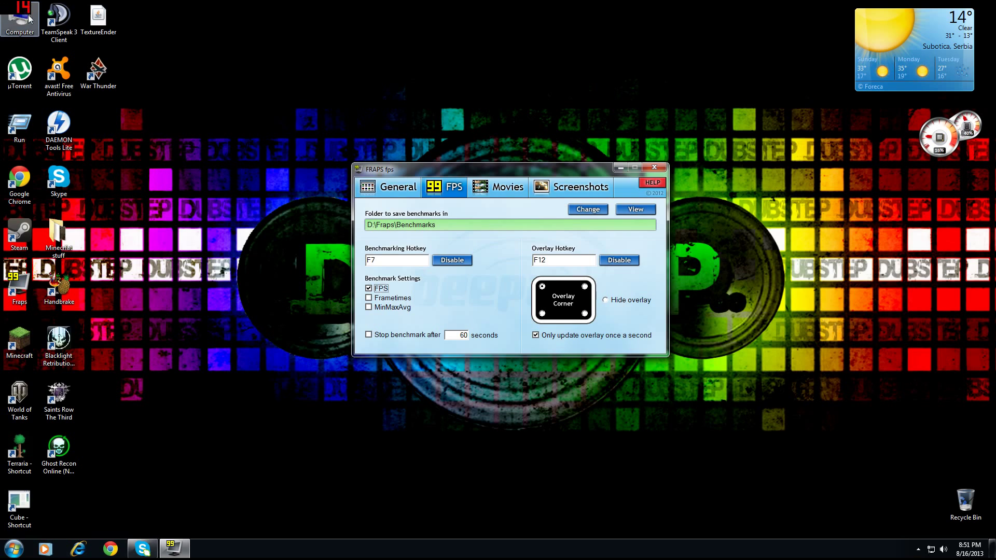
click(487, 188)
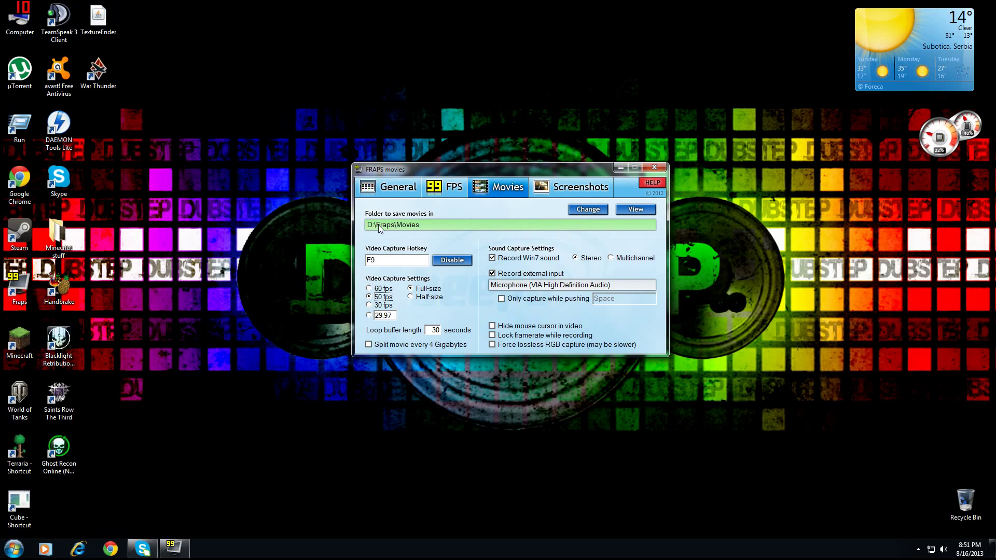
click(444, 187)
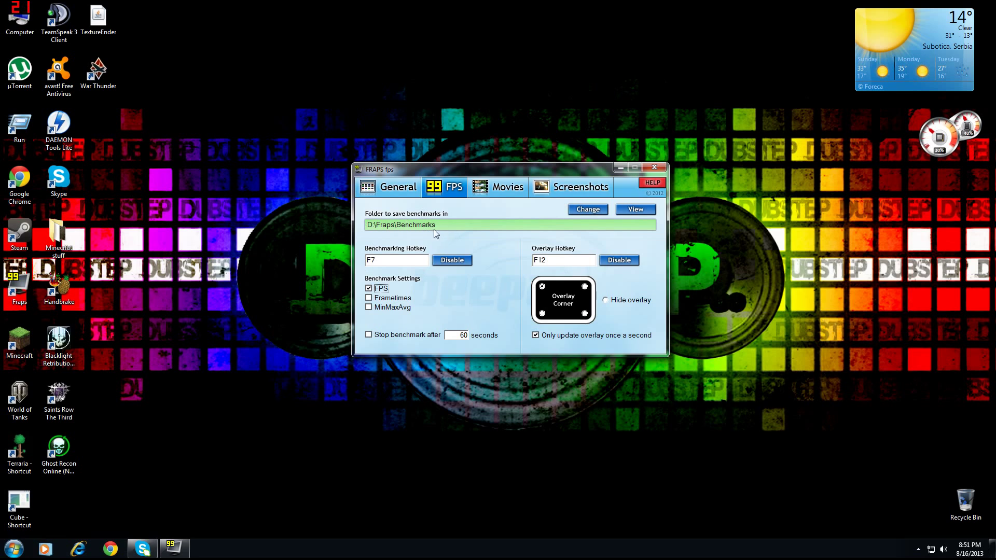
click(500, 187)
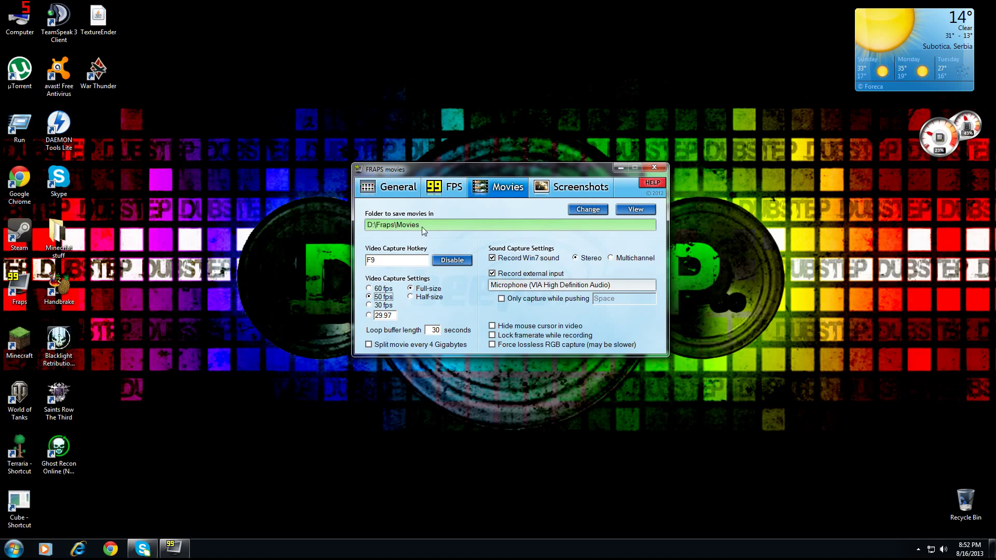
- Check the movie save folder's change option and the DATA (D:) drive's free space in Computer, closing the Explorer window
click(588, 209)
click(570, 189)
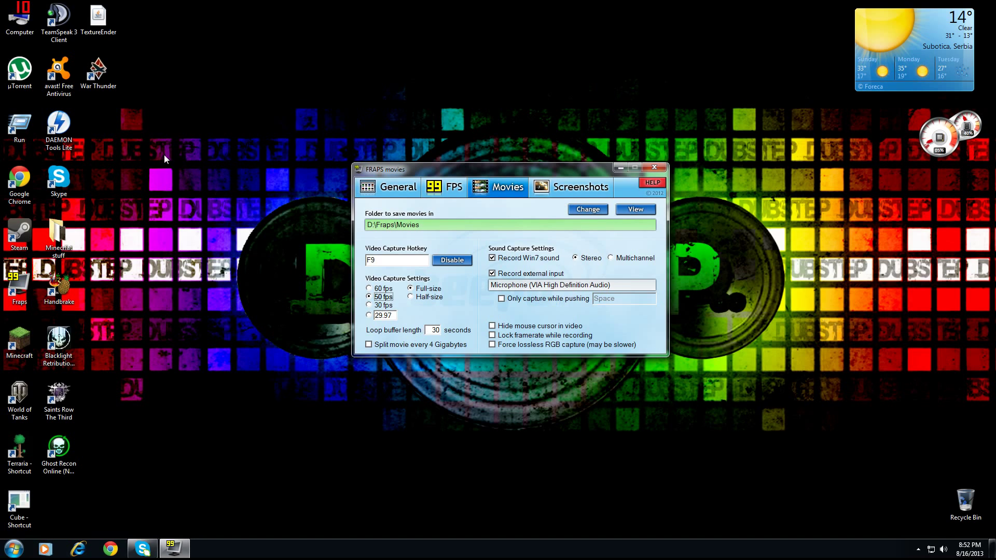
click(16, 24)
double_click(15, 24)
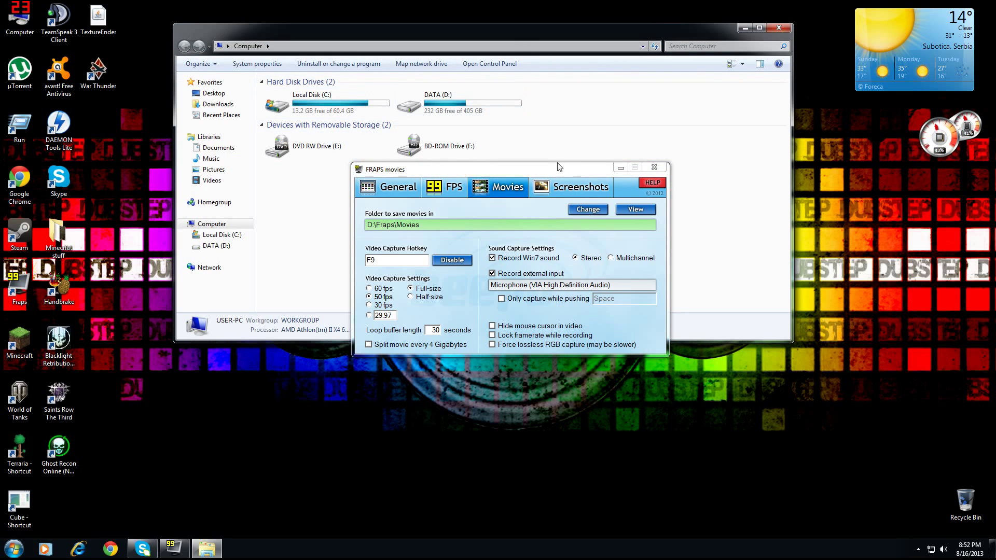
click(424, 111)
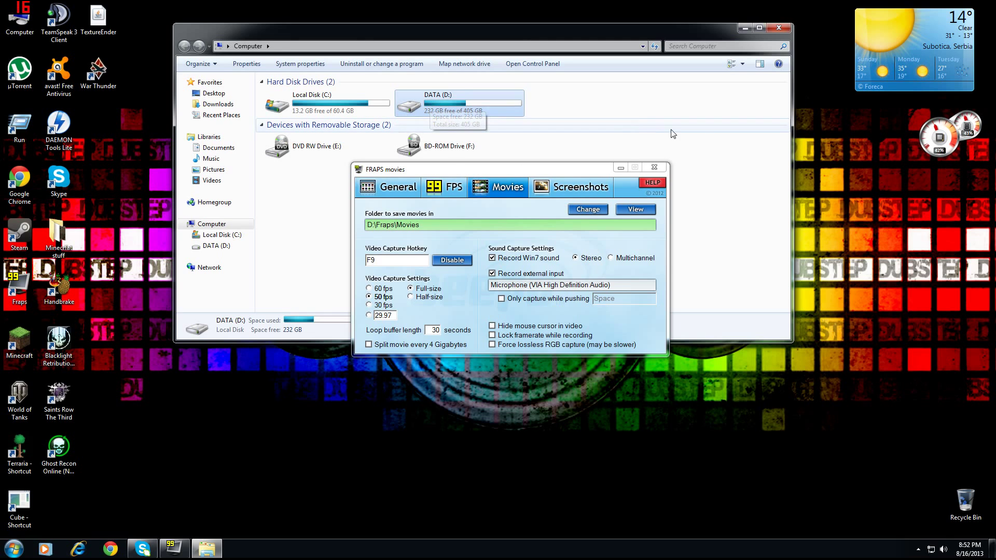
click(787, 29)
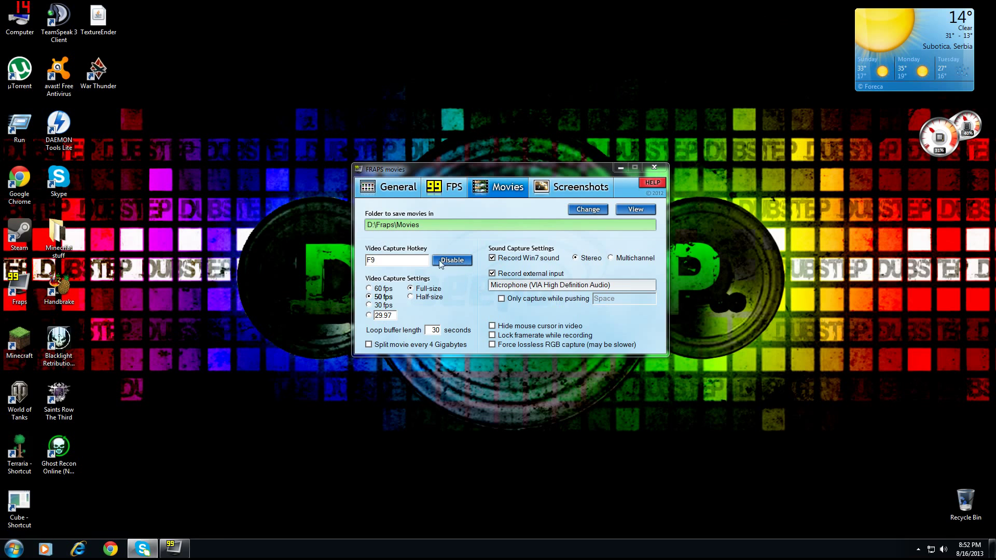
- Examine the video capture hotkey field, the screenshot hotkey and the benchmarking and overlay hotkeys
click(394, 260)
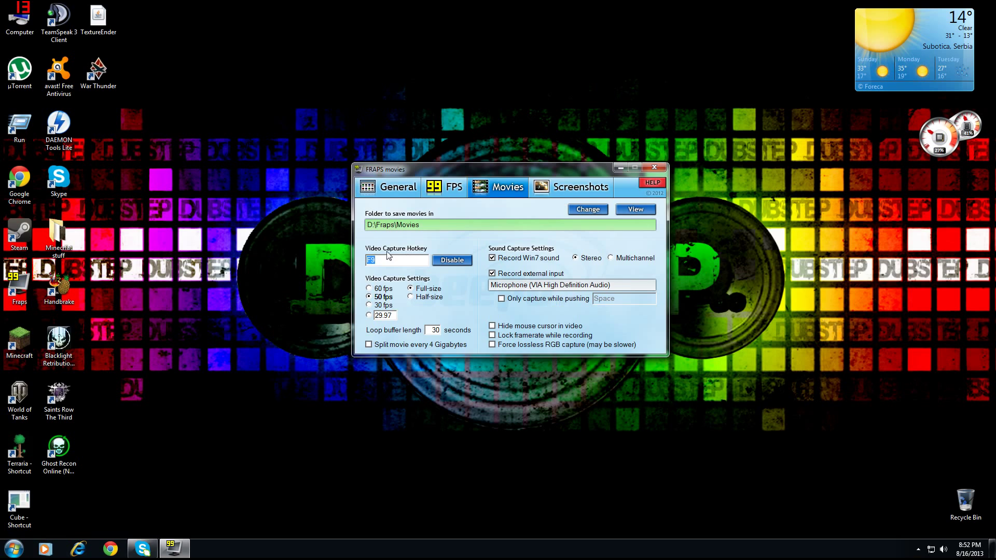
click(217, 267)
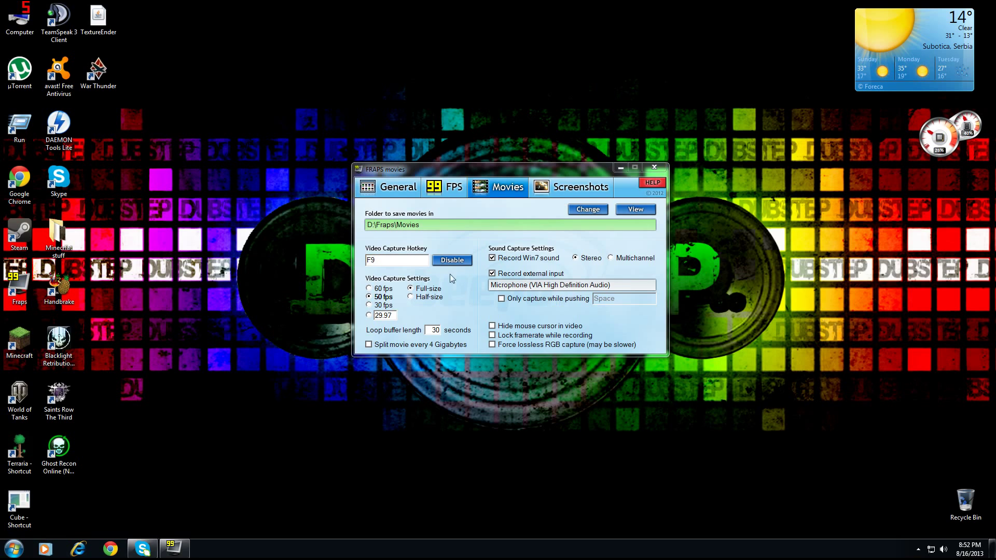
click(432, 271)
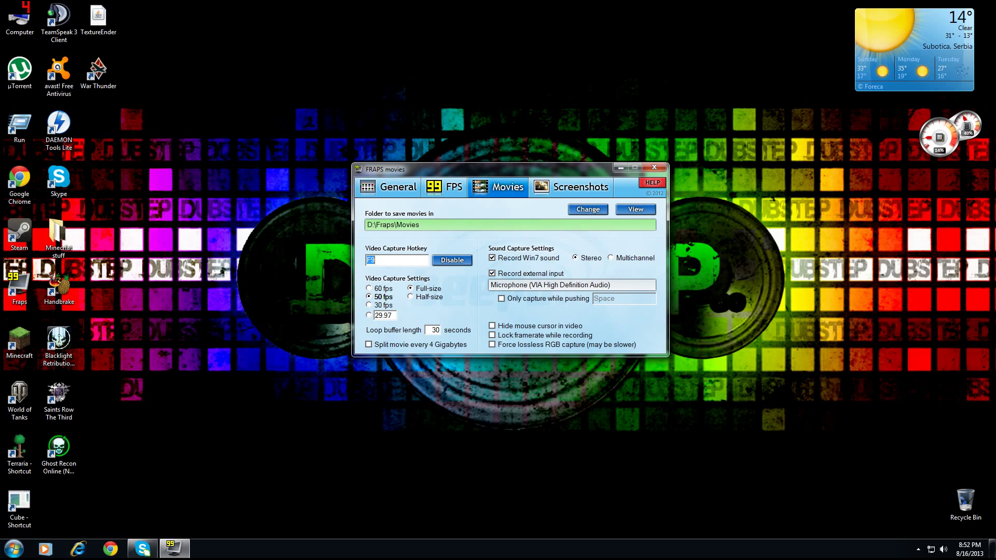
click(330, 260)
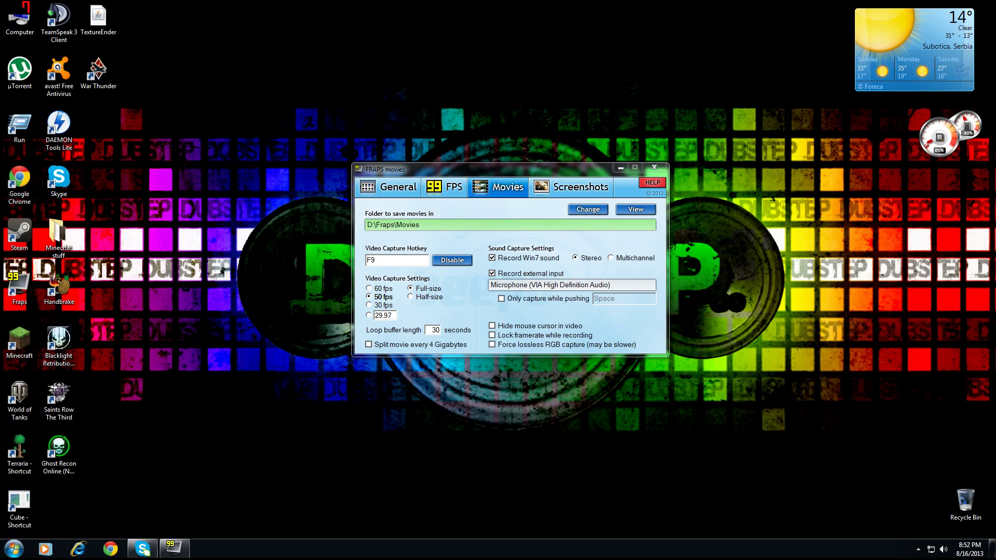
click(539, 193)
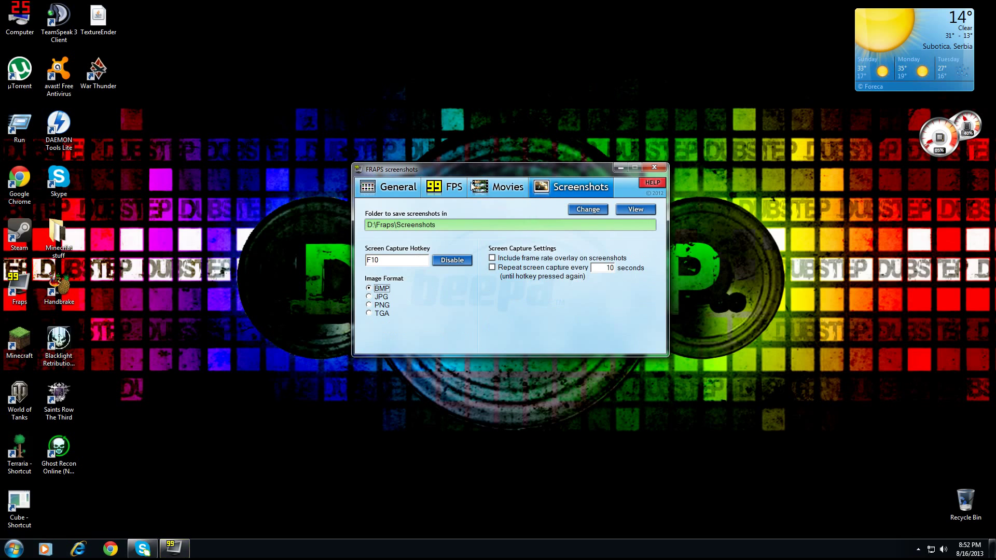
click(451, 186)
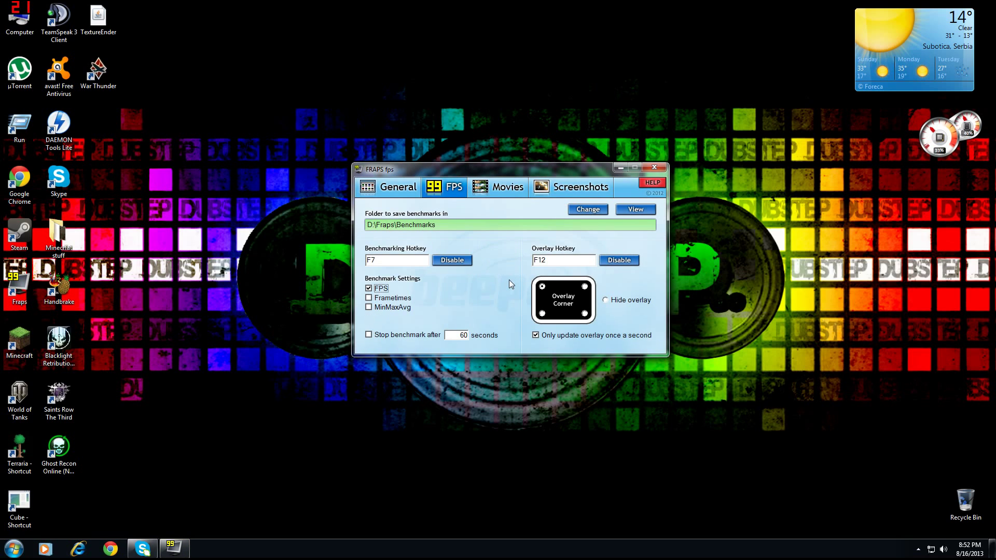
- Review the movie splitting and framerate lock options for movies, and the screenshot capture settings
click(501, 186)
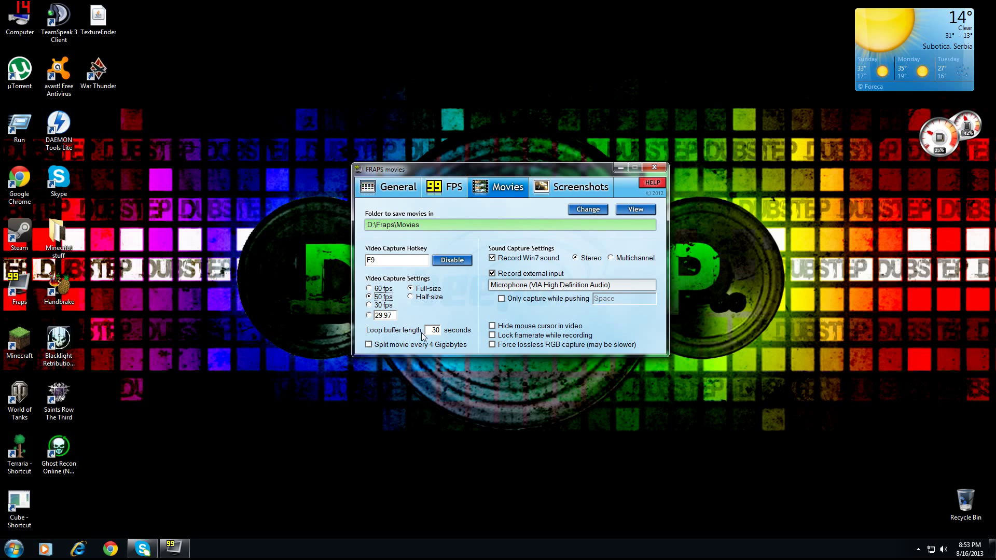
click(370, 346)
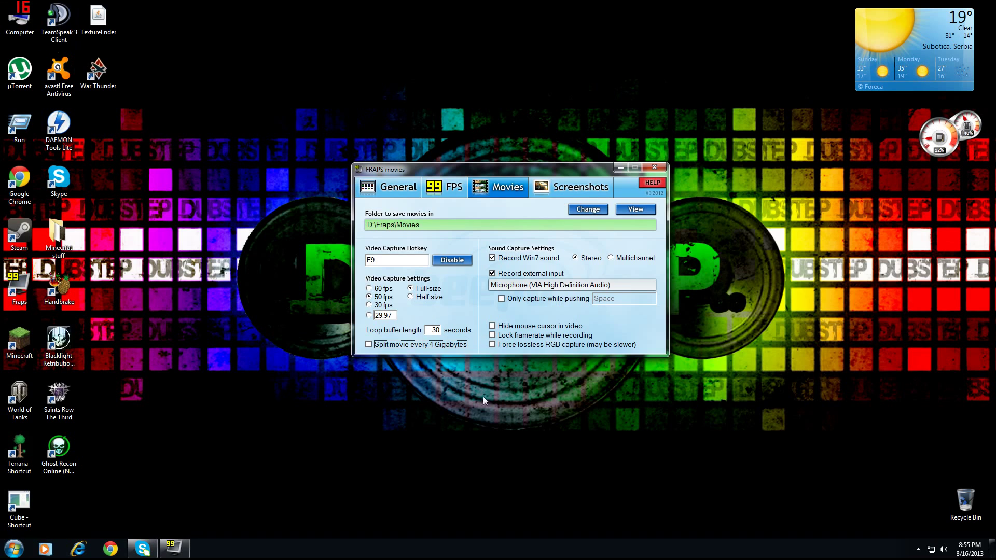
click(494, 335)
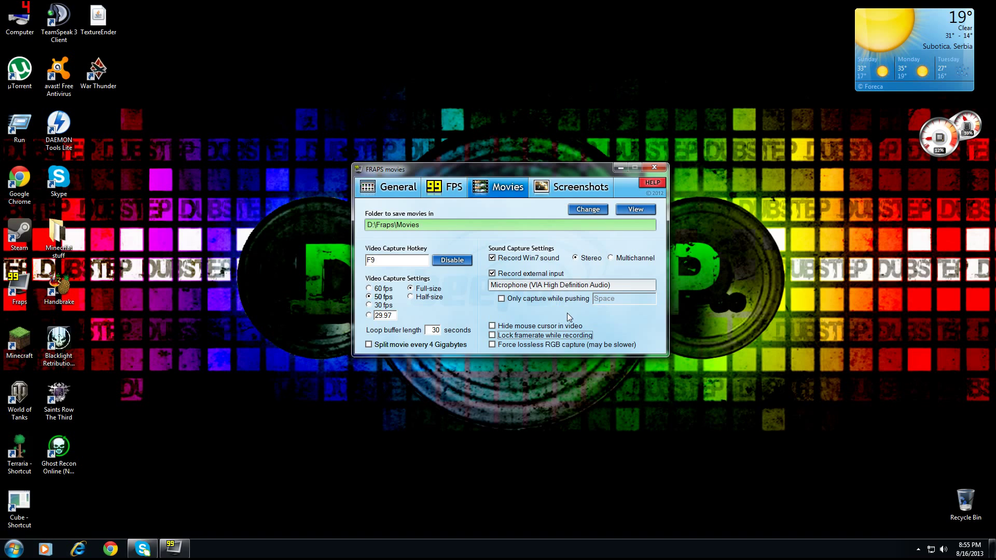
click(582, 187)
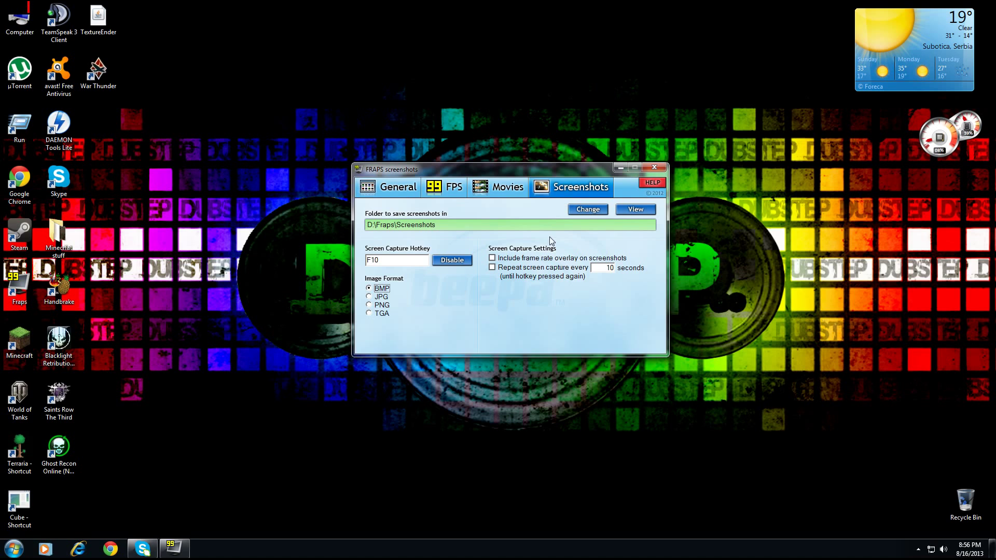
- Exit Fraps, confirming that it should unload, and bring up the HandBrake window
click(654, 167)
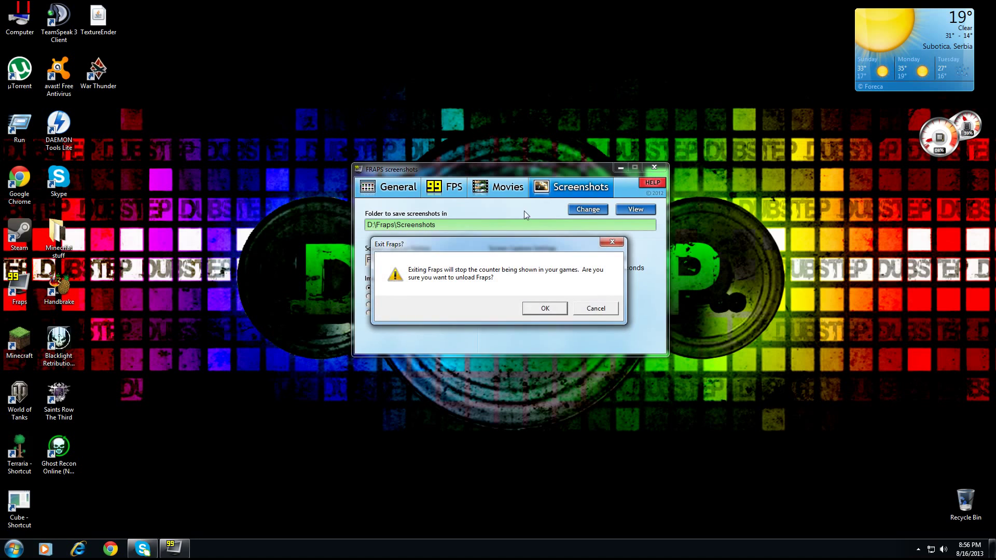
click(535, 312)
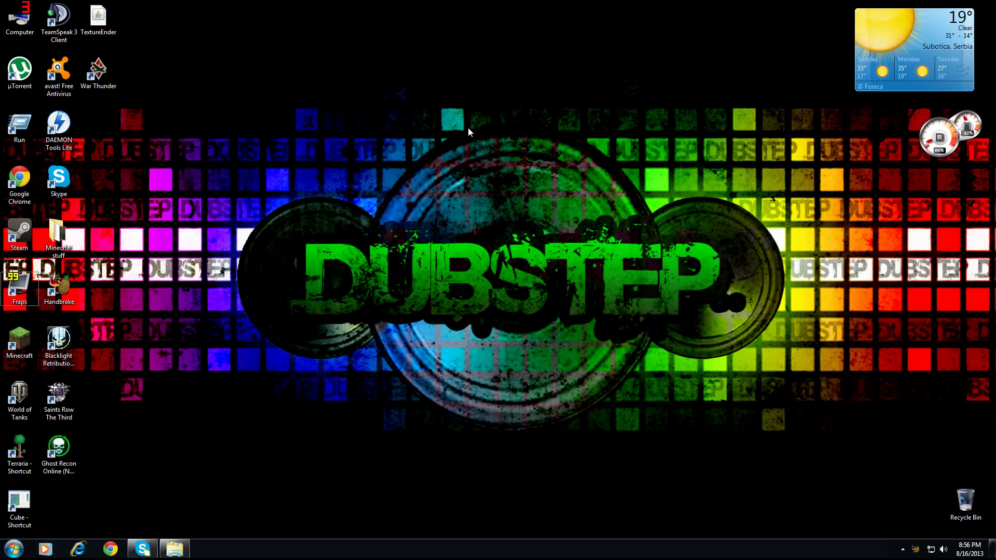
click(915, 550)
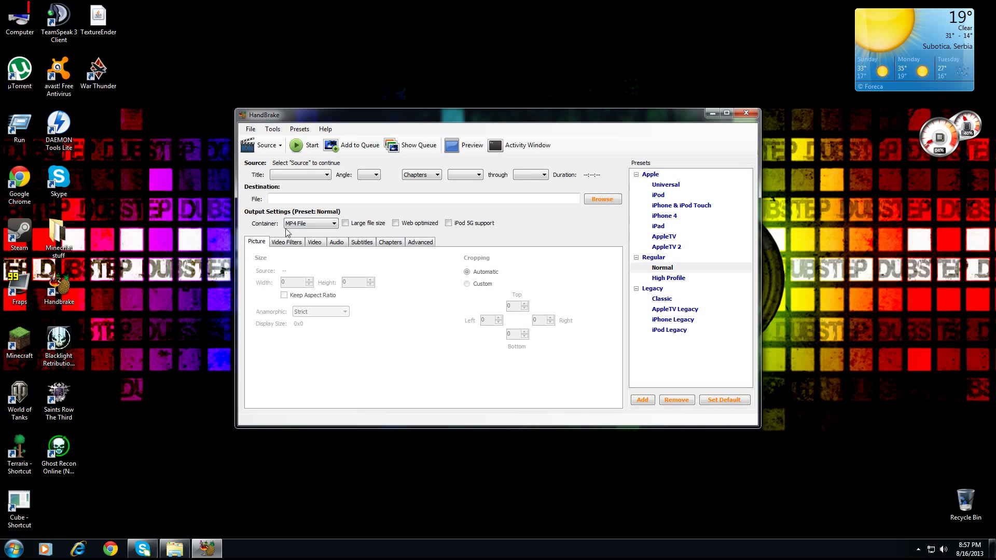
click(7, 402)
click(98, 73)
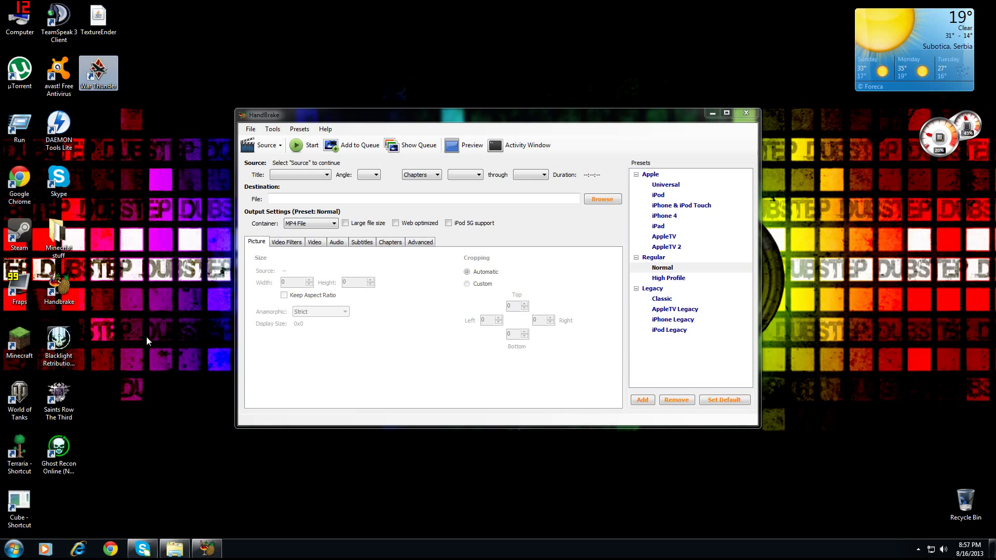
click(51, 451)
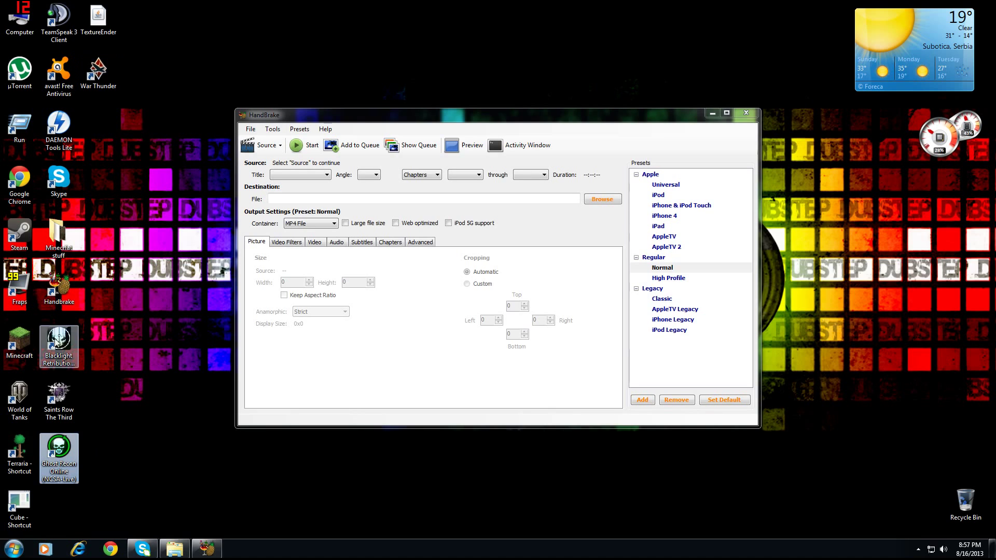
click(58, 342)
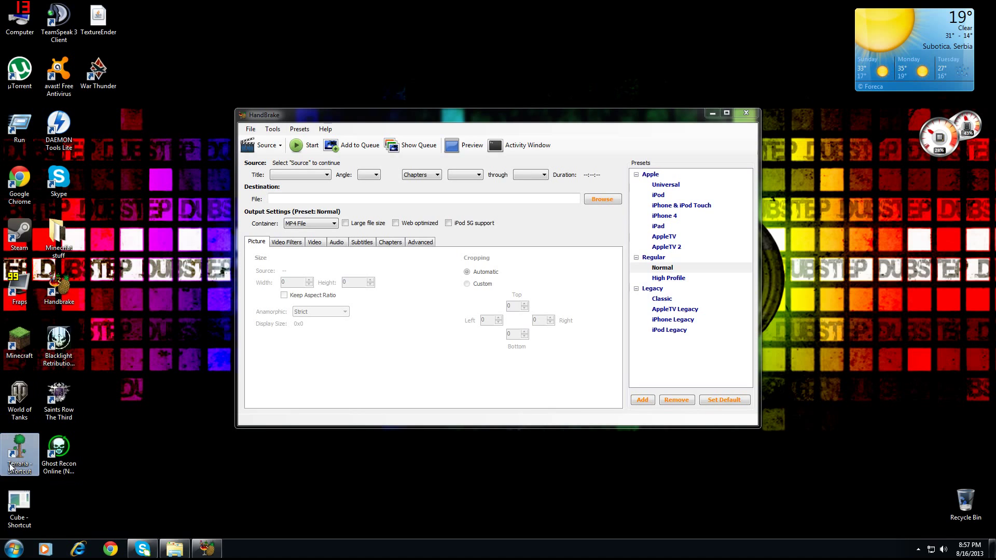
click(21, 506)
click(24, 347)
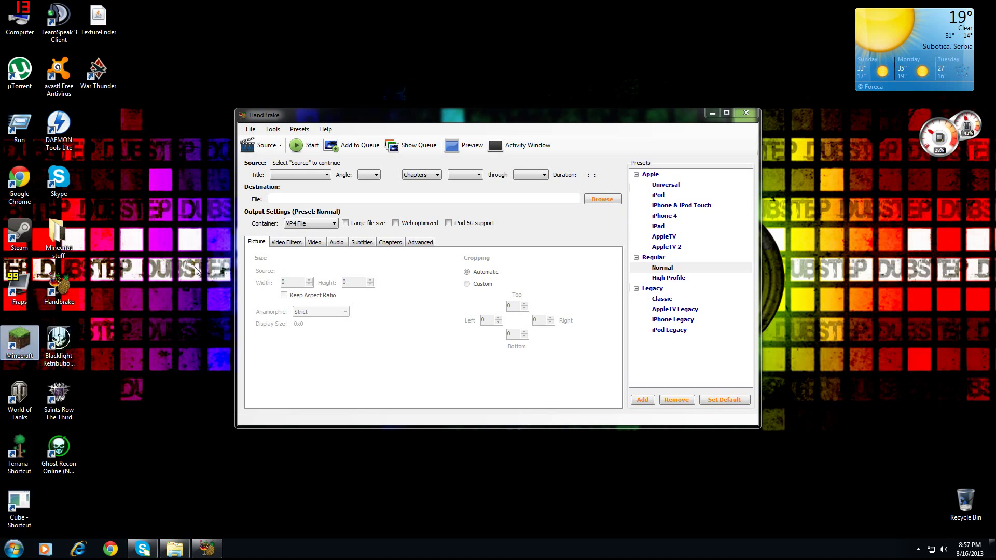
click(77, 294)
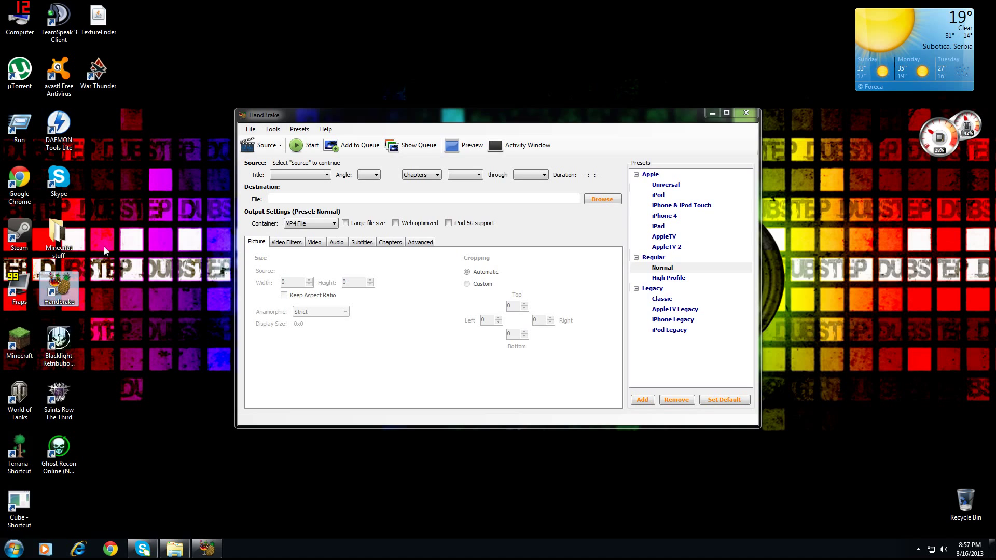
click(157, 190)
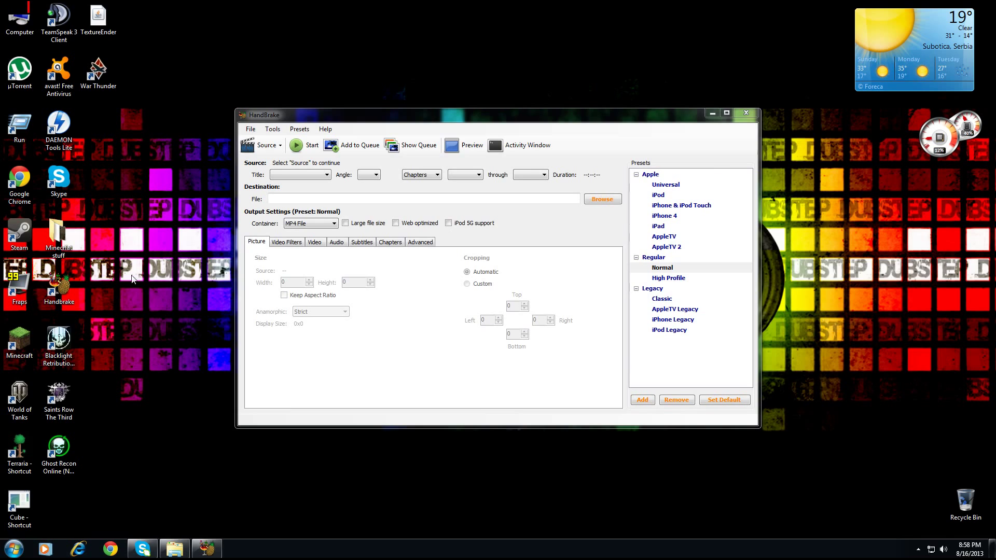
- Start choosing a video file as the source and browse to the Fraps Movies folder on the DATA (D:) drive
click(273, 147)
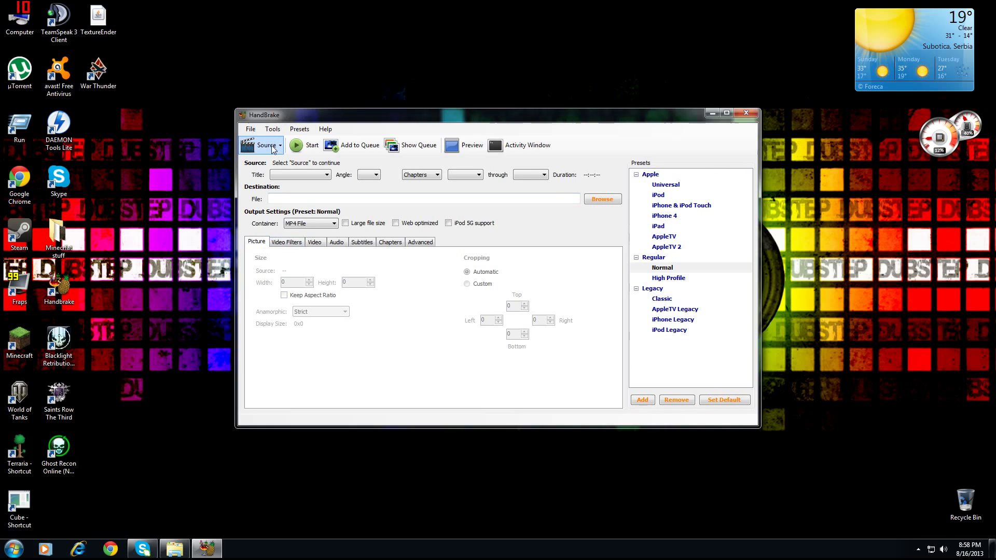
click(275, 147)
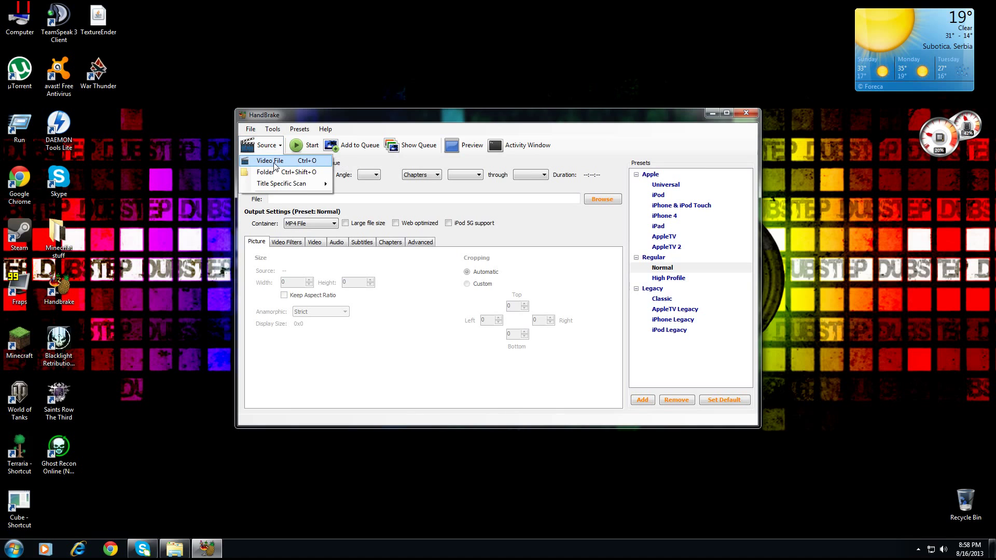
click(275, 163)
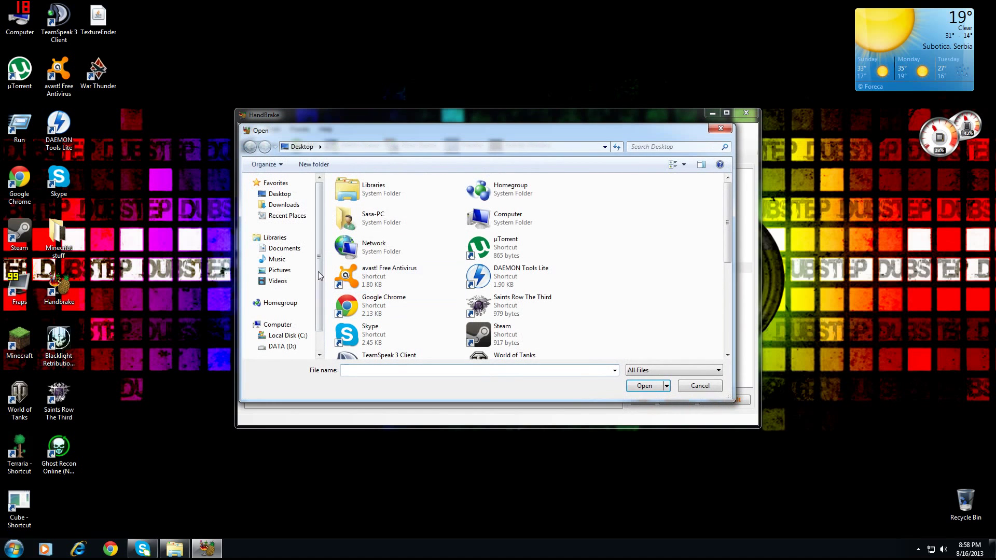
click(280, 347)
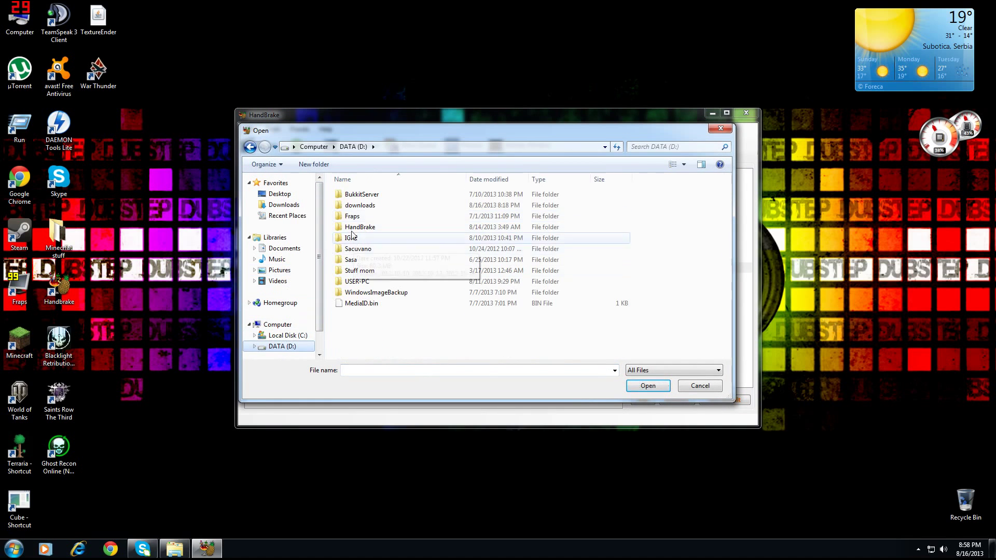
double_click(358, 216)
double_click(363, 216)
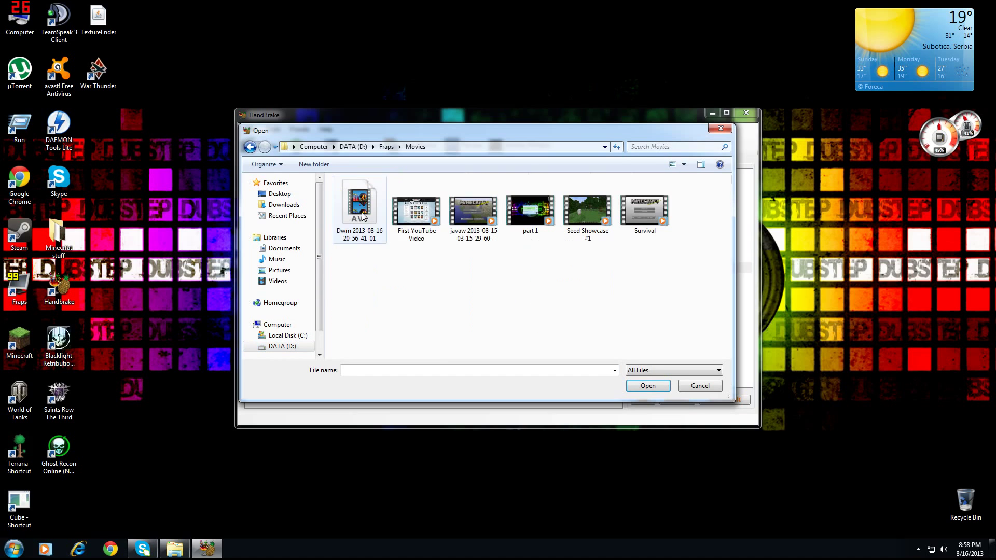
click(493, 216)
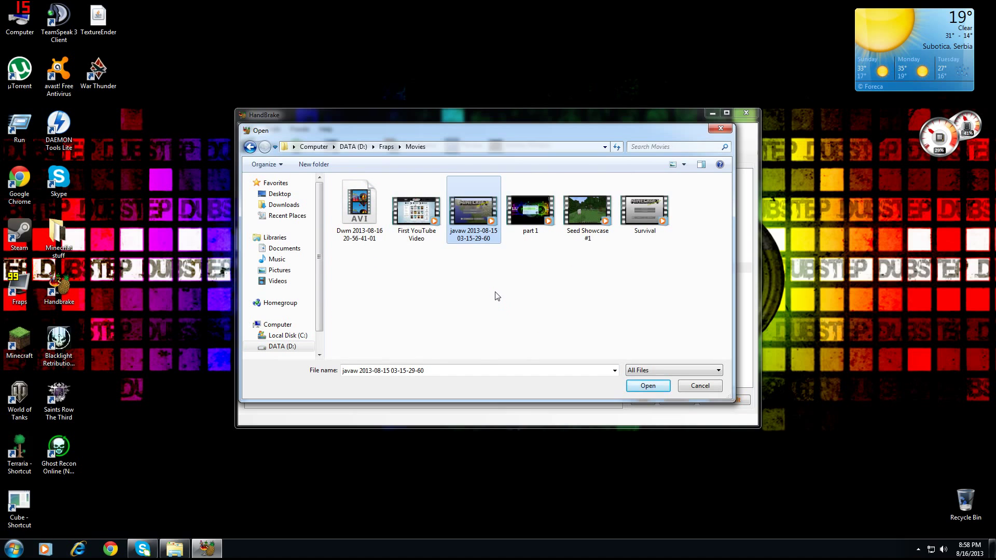
right_click(468, 231)
click(529, 388)
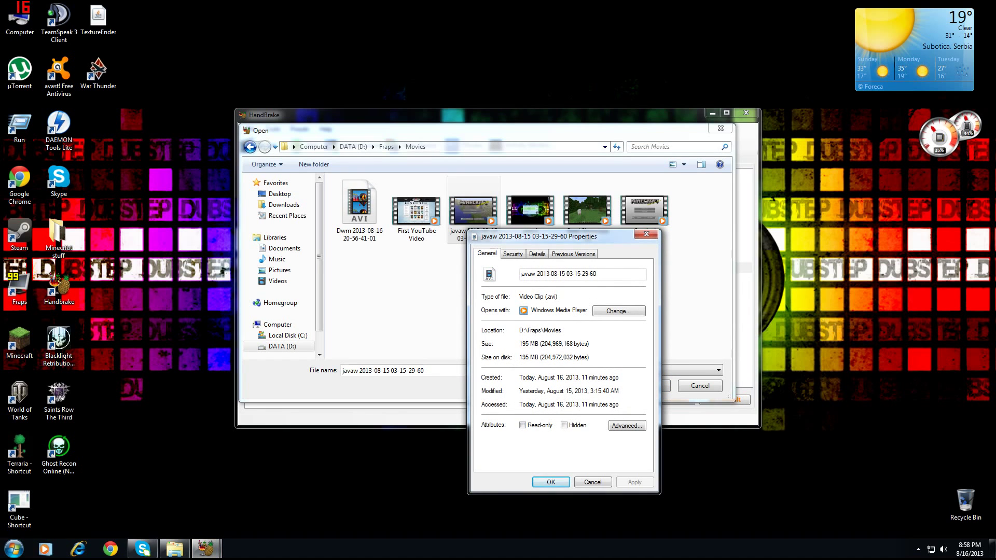
click(593, 482)
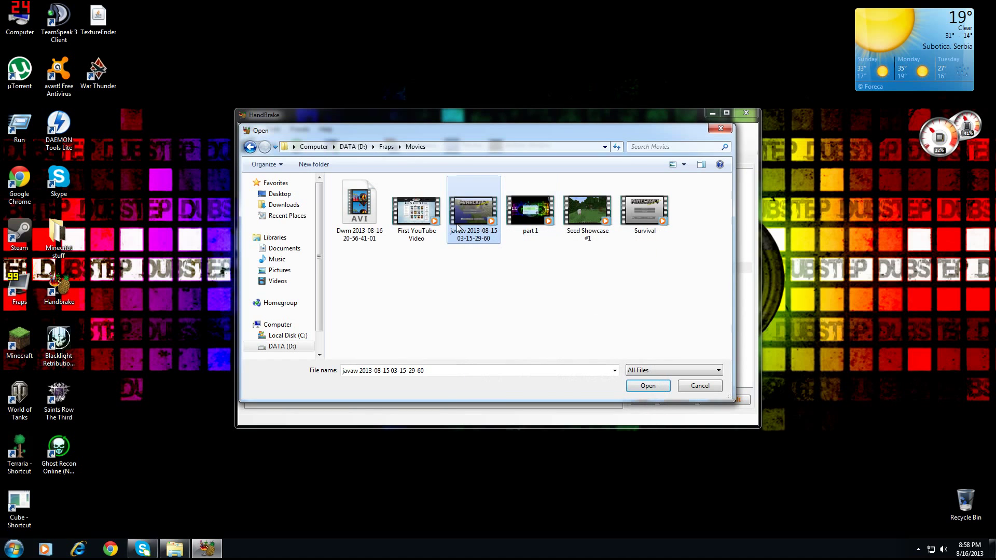
click(649, 386)
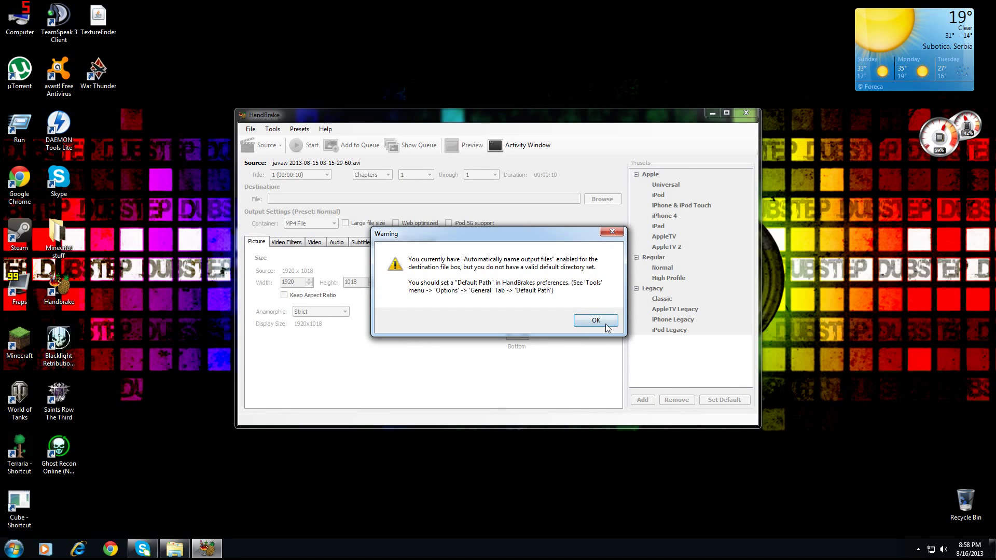
click(590, 320)
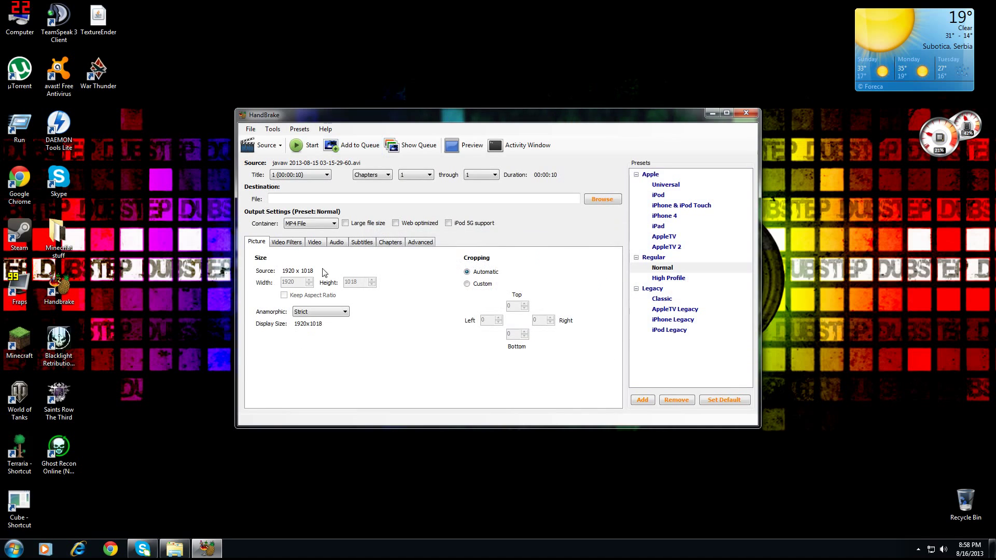
- Set the destination to an mp4 file named Minercfat in the D:\Fraps\Movies folder
click(275, 199)
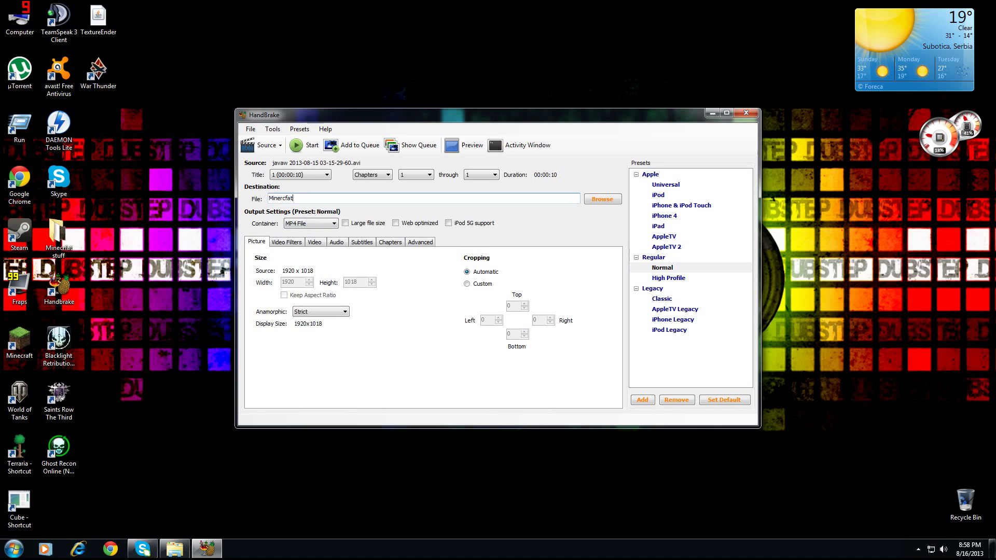
click(602, 200)
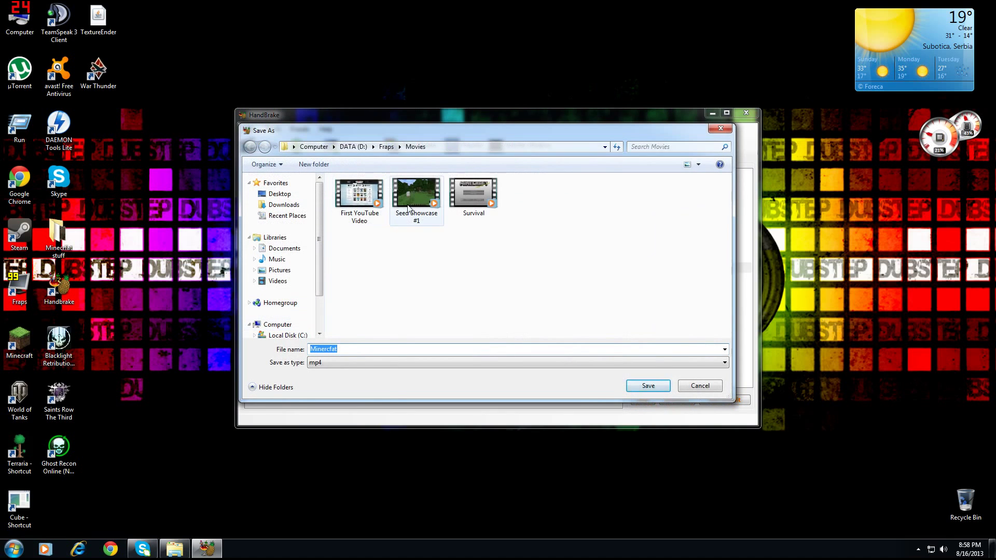
click(643, 390)
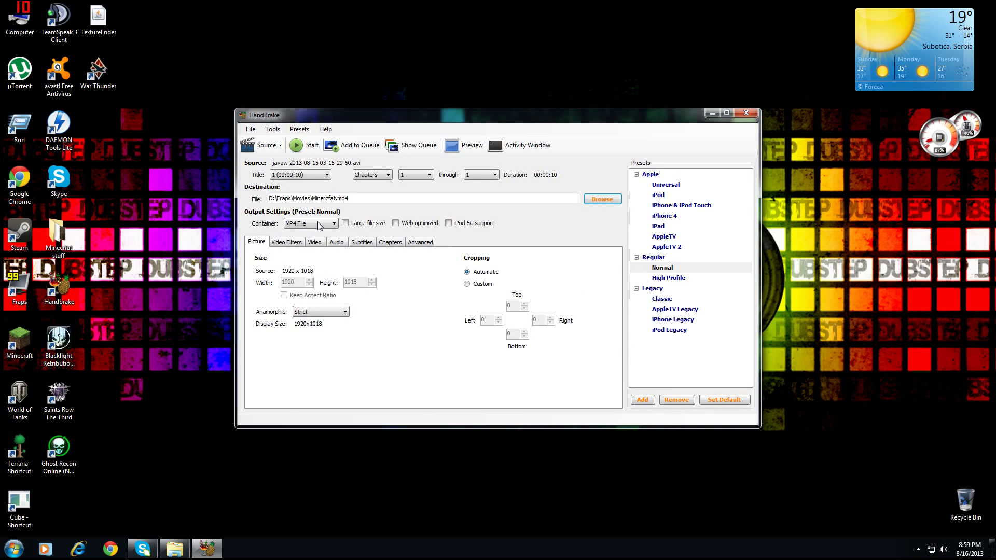
- Start the encode, minimize HandBrake, and bring up the Movies folder in Explorer
click(301, 145)
click(712, 113)
click(175, 549)
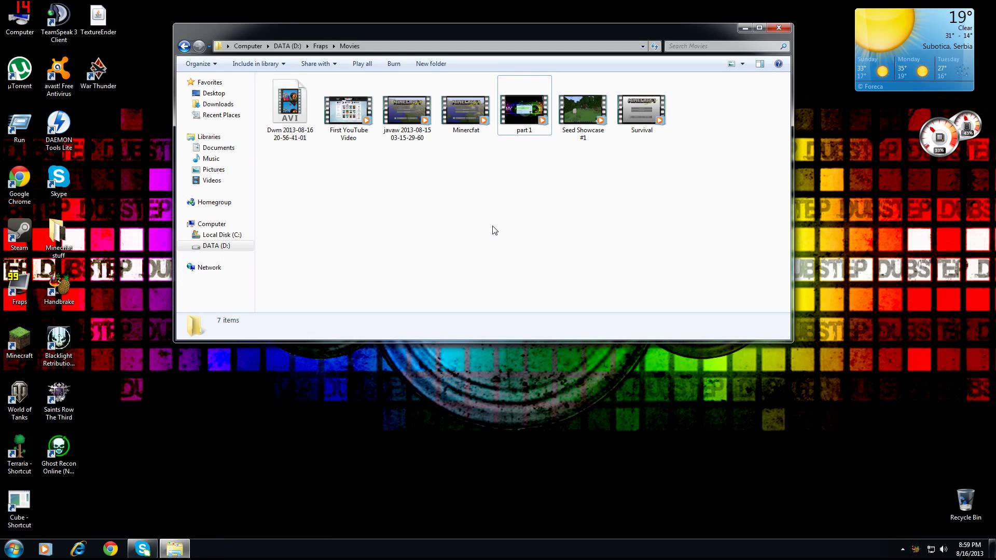
- Find the converted Minercfat video in the Movies folder and open its properties
click(647, 122)
click(514, 132)
click(459, 130)
click(405, 127)
click(467, 132)
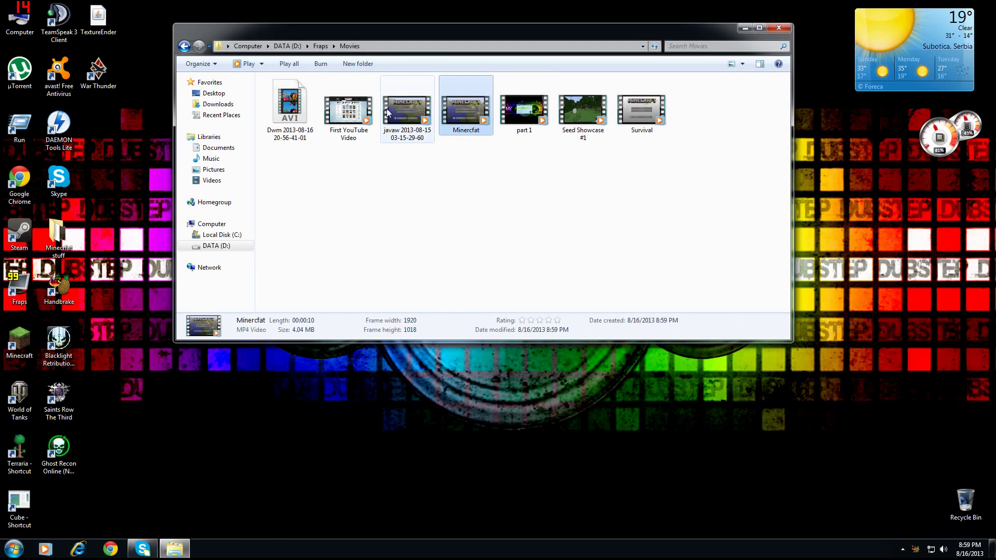
right_click(447, 120)
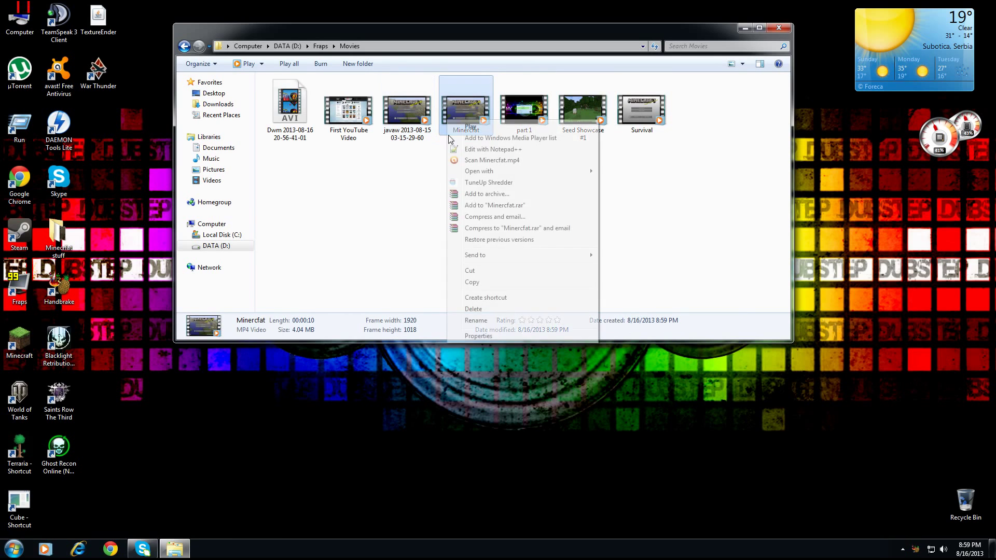
click(482, 335)
- Compare the original javaw recording's properties side by side with Minercfat's, minimizing the folder window and closing both properties windows
click(430, 111)
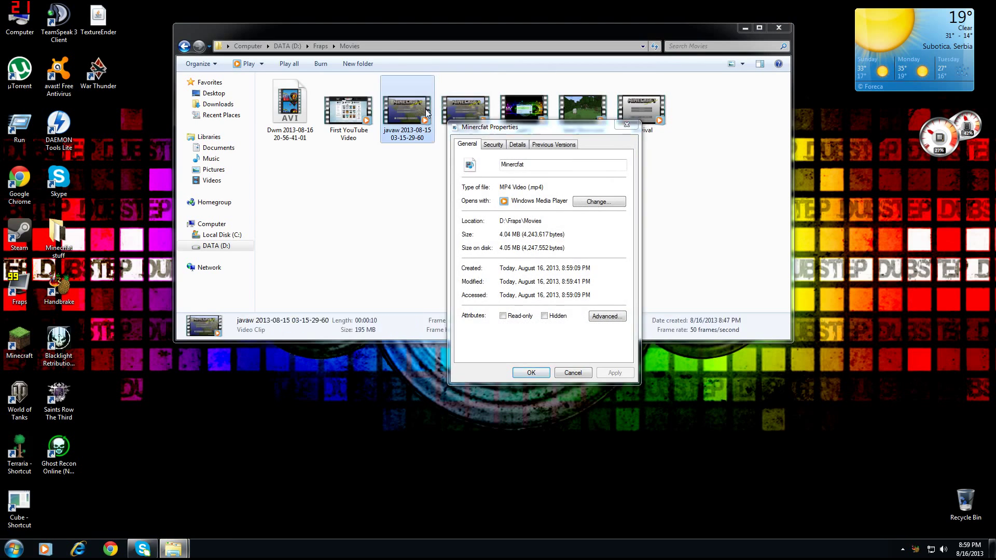
right_click(429, 112)
click(443, 325)
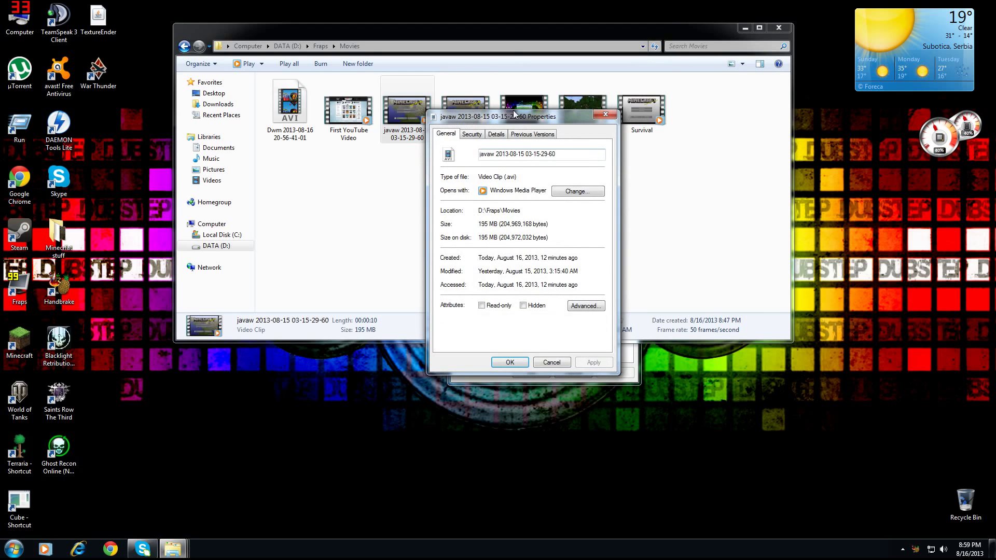
drag(516, 117, 290, 136)
click(745, 28)
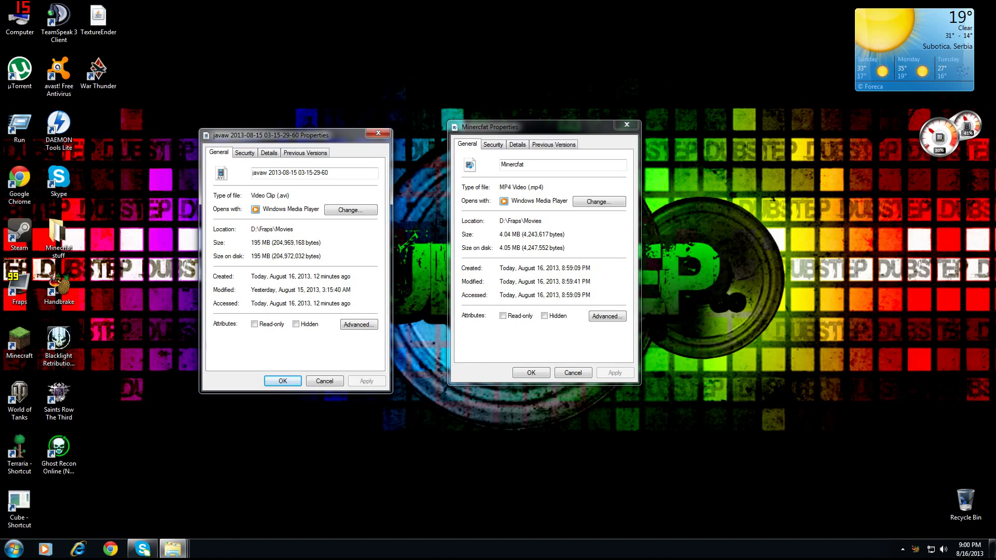
click(627, 124)
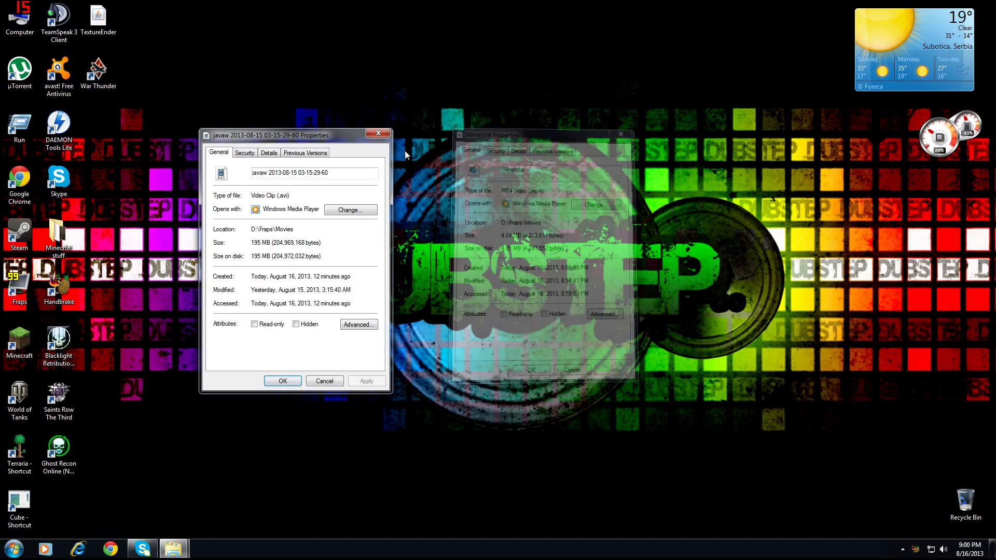
click(379, 133)
- Delete the javaw recording and the Minercfat video from the Movies folder, and minimize the folder window
click(175, 549)
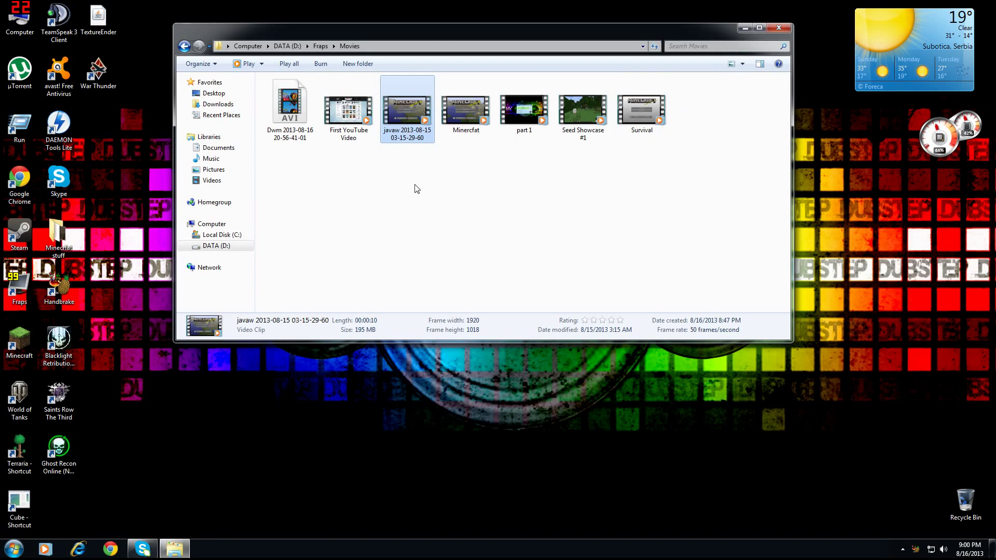
drag(438, 190, 462, 104)
right_click(417, 117)
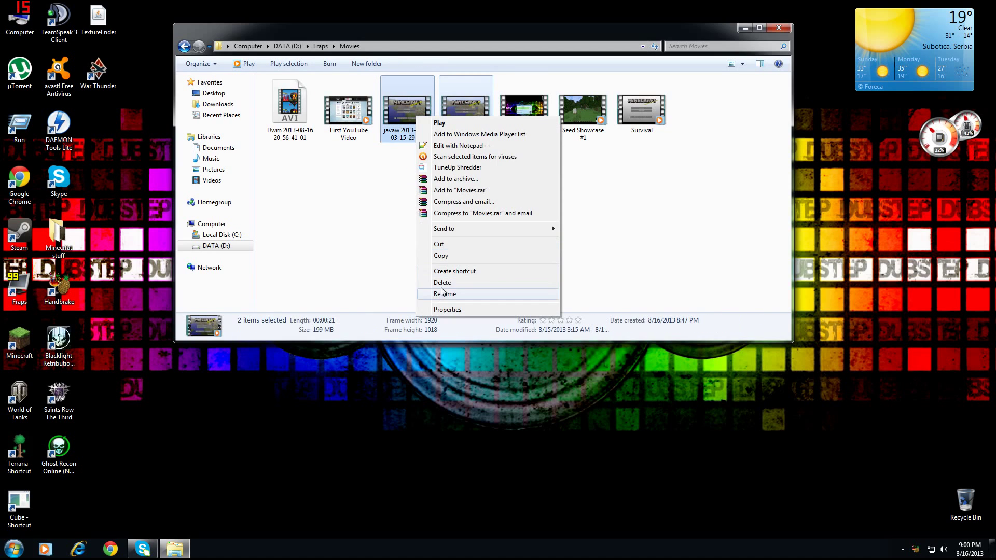
click(443, 285)
click(540, 281)
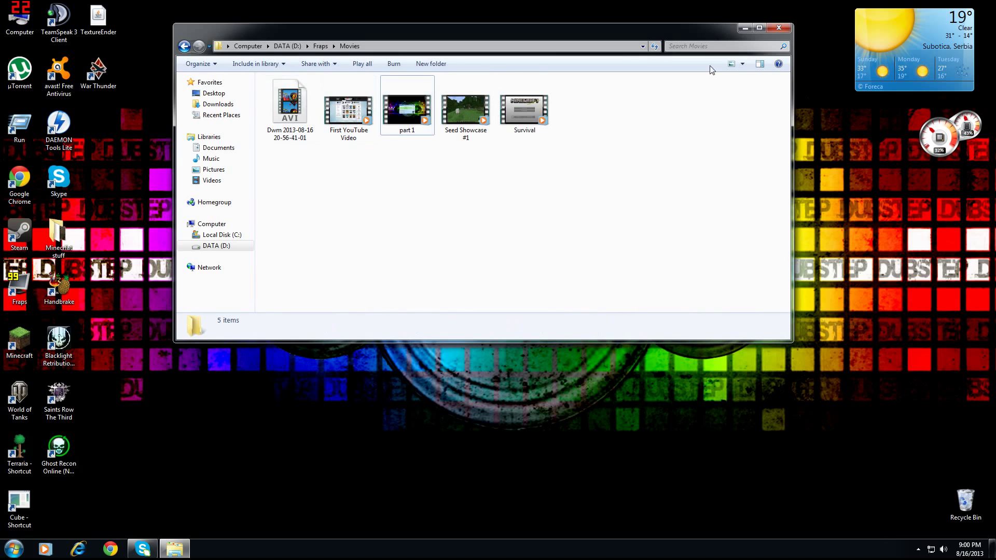
click(745, 28)
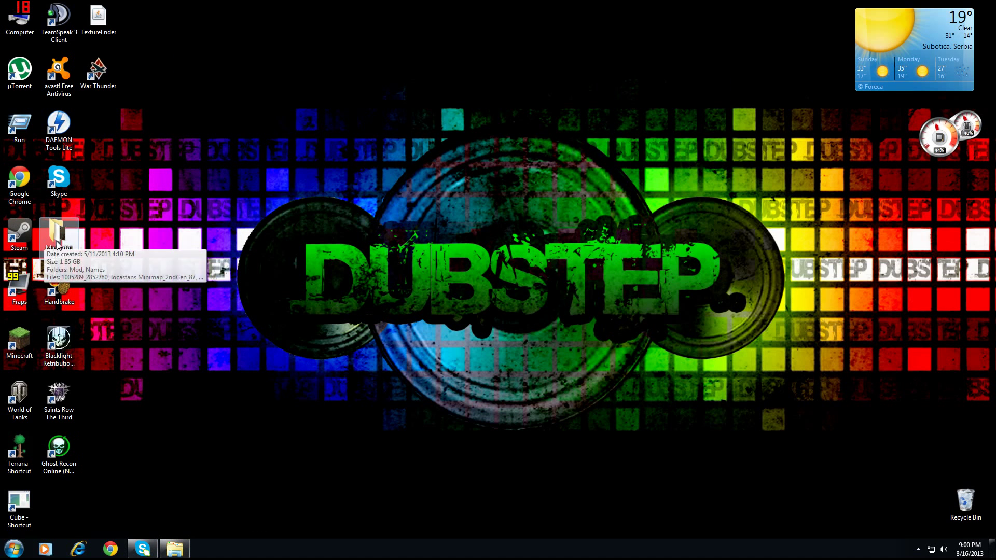
- Switch to the YouTube Video Editor in Chrome and remove both clips from the timeline
click(110, 548)
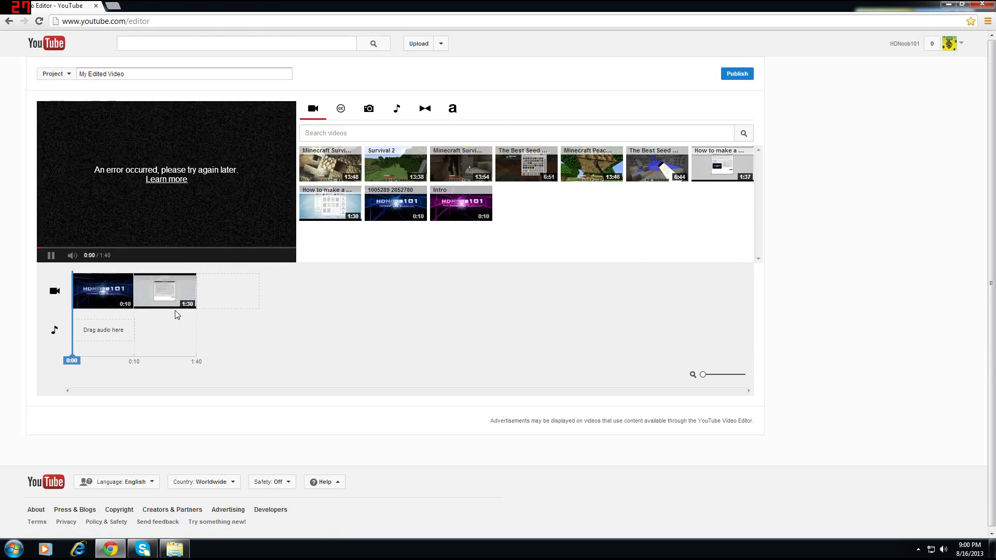
click(190, 278)
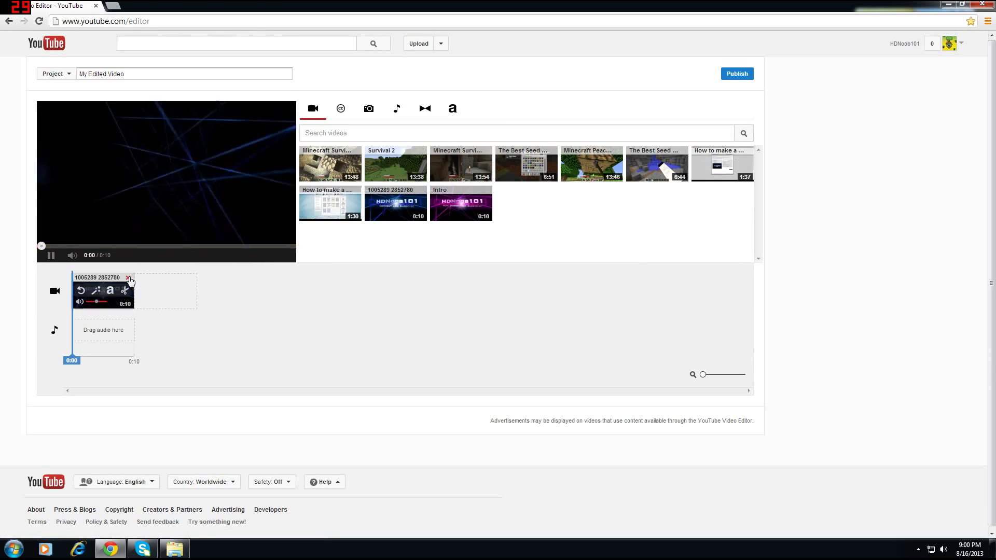
click(128, 279)
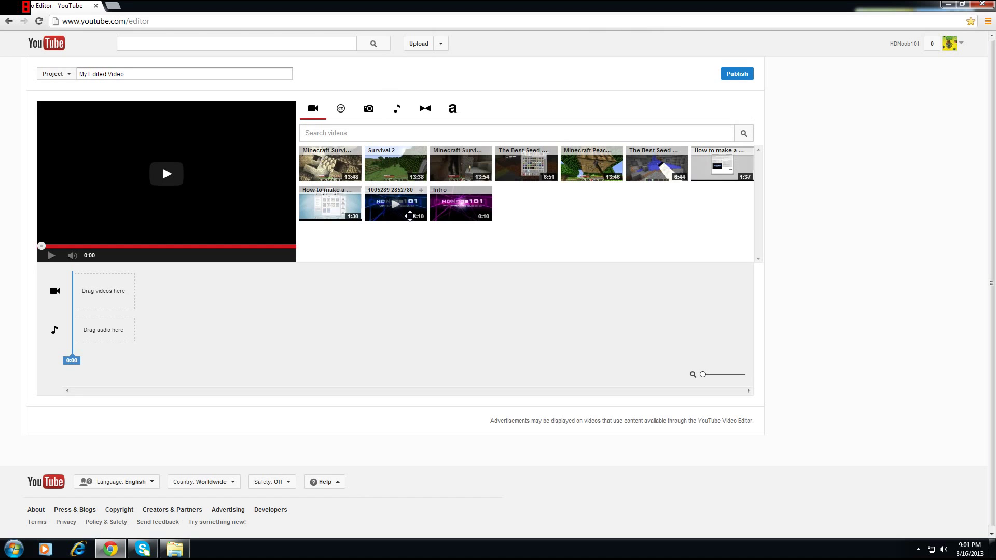
- Add the blue 10-second intro and the 6:44 "The Best Seed" video to the timeline, trimming the intro's end to about 8 seconds
drag(409, 218, 94, 289)
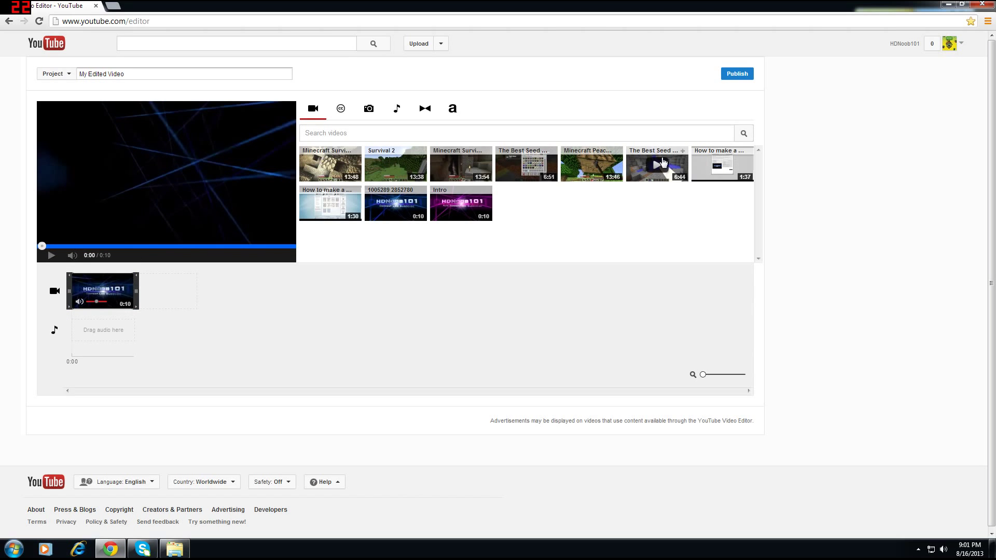
drag(669, 158, 172, 290)
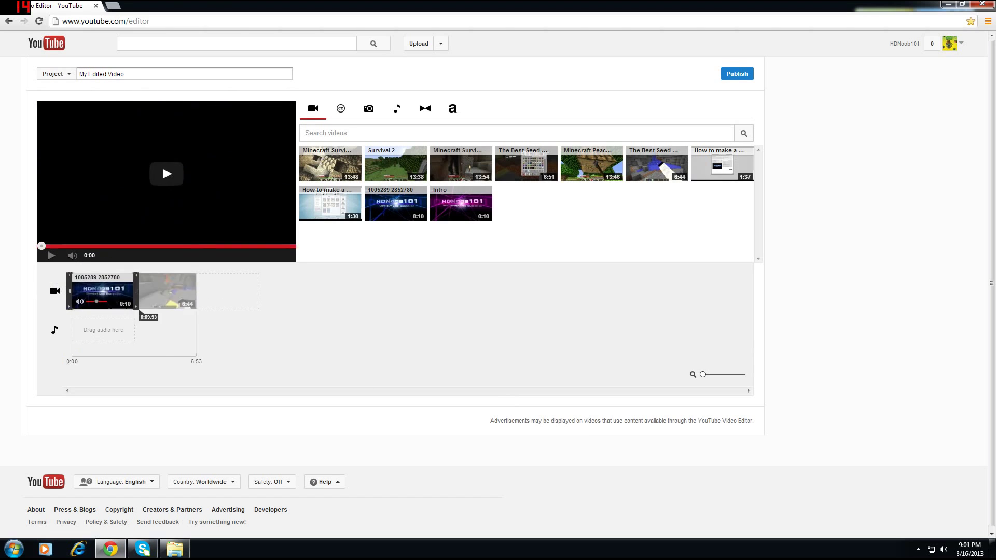
drag(139, 311, 124, 310)
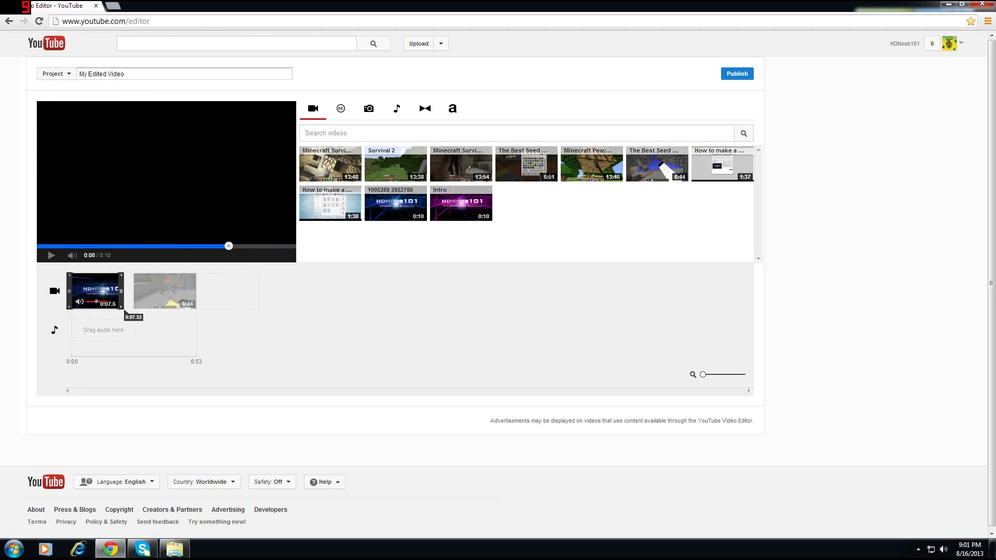
drag(124, 311, 122, 310)
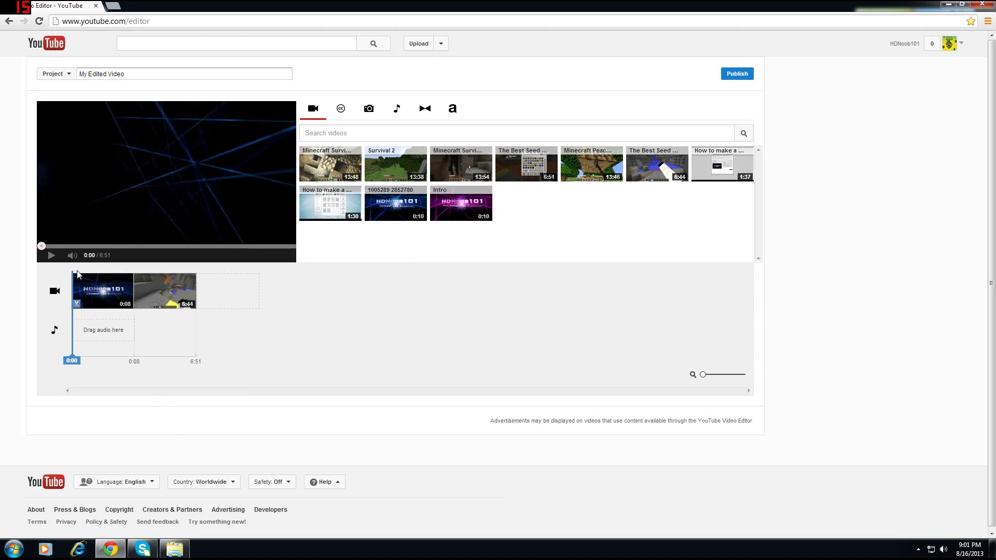
click(51, 257)
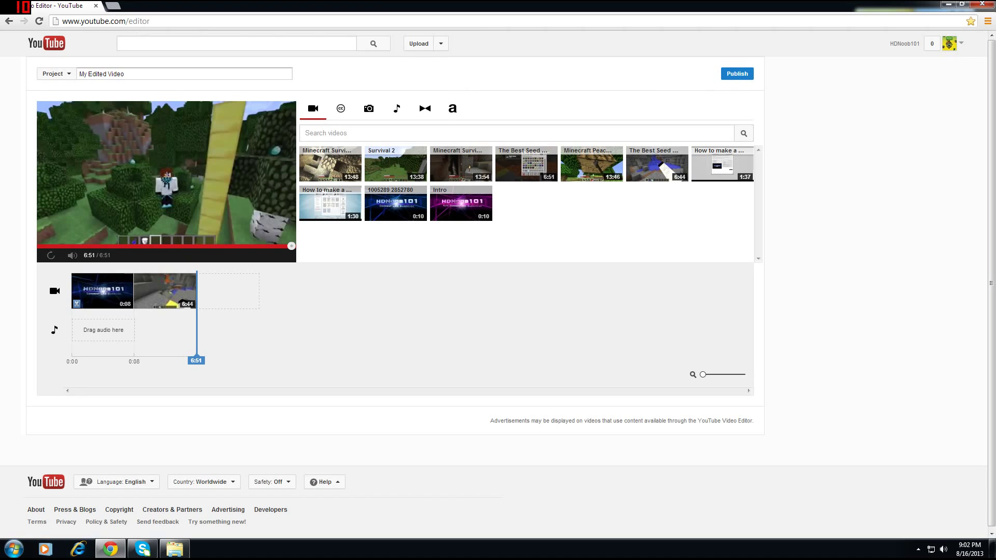
click(149, 21)
click(150, 21)
click(570, 318)
click(397, 347)
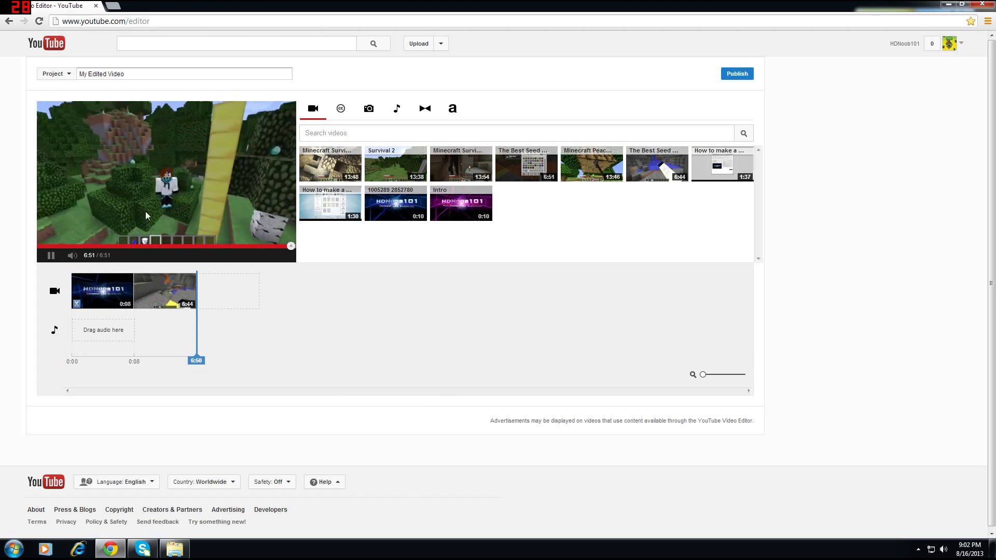